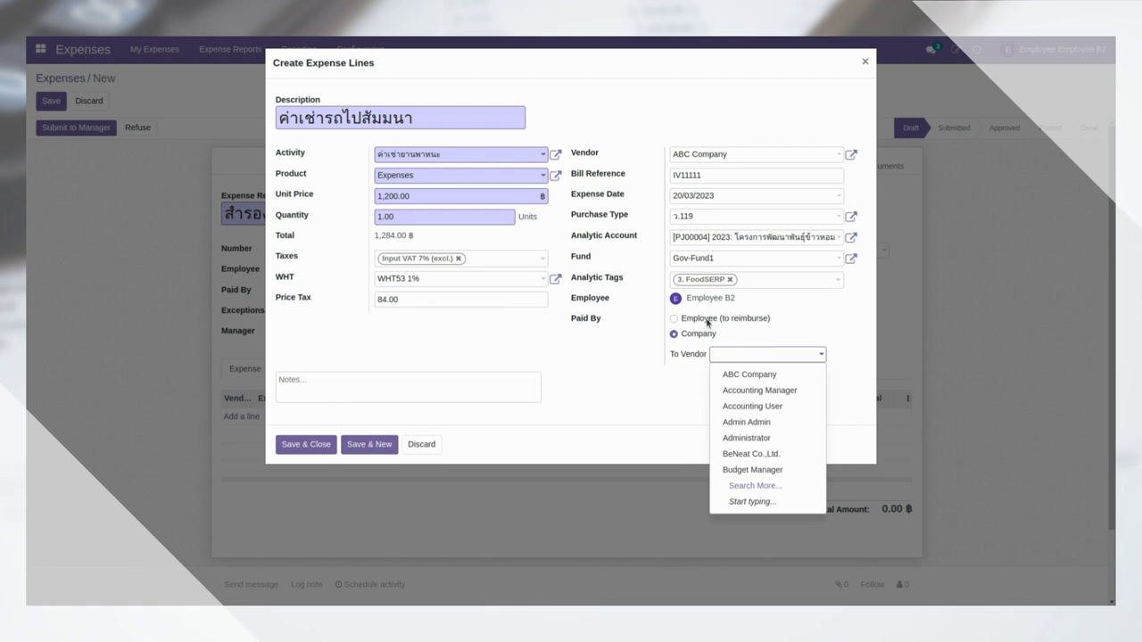
Set the expense line's Paid By option to Employee (to reimburse) and check the remaining budget behind its analytic account
left_click(708, 320)
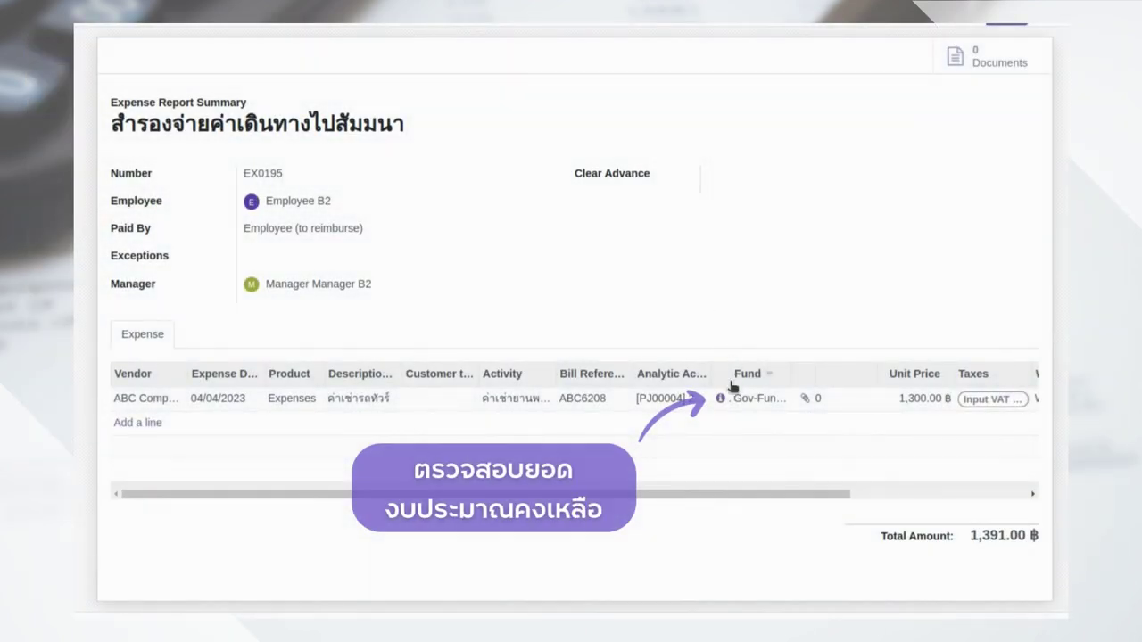
left_click(721, 400)
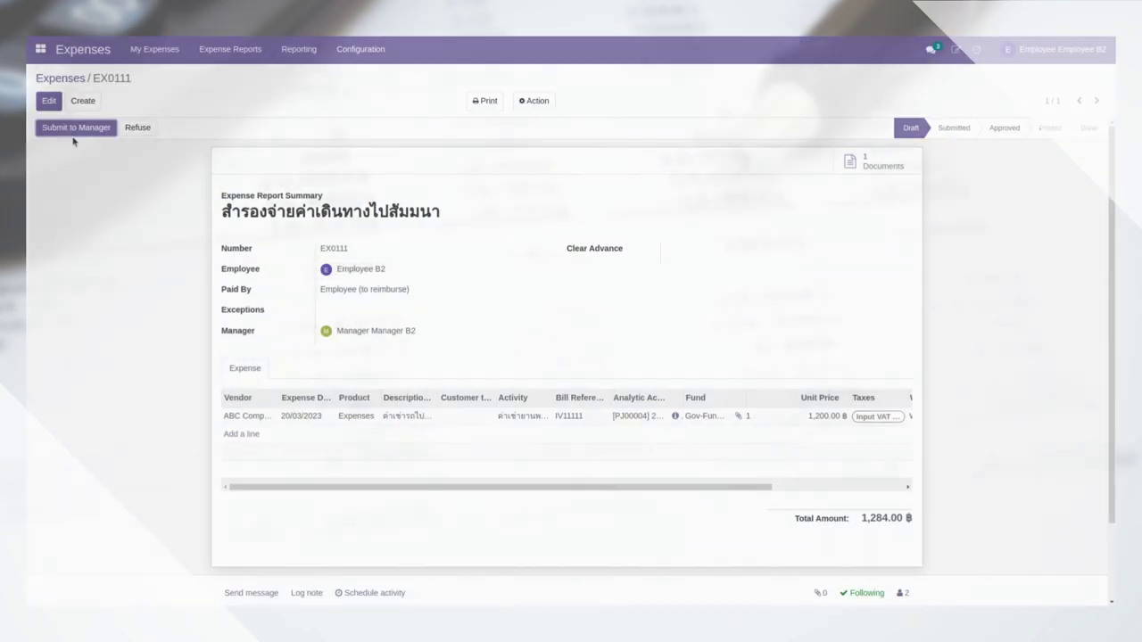
Submit the travel expense report to the manager and request its validation
left_click(76, 127)
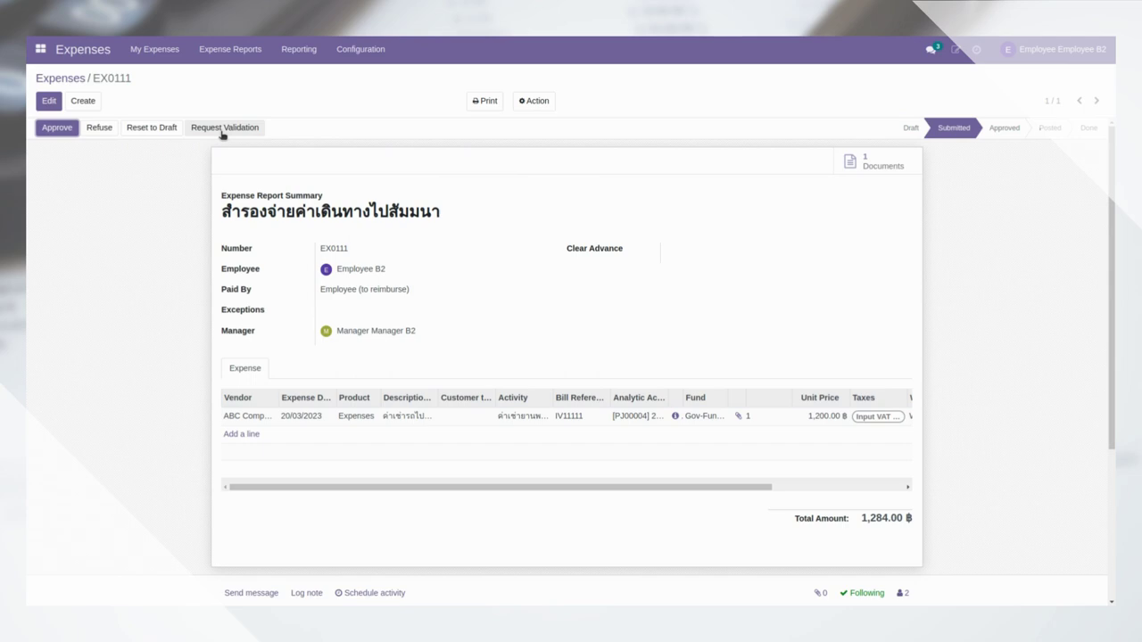
left_click(223, 131)
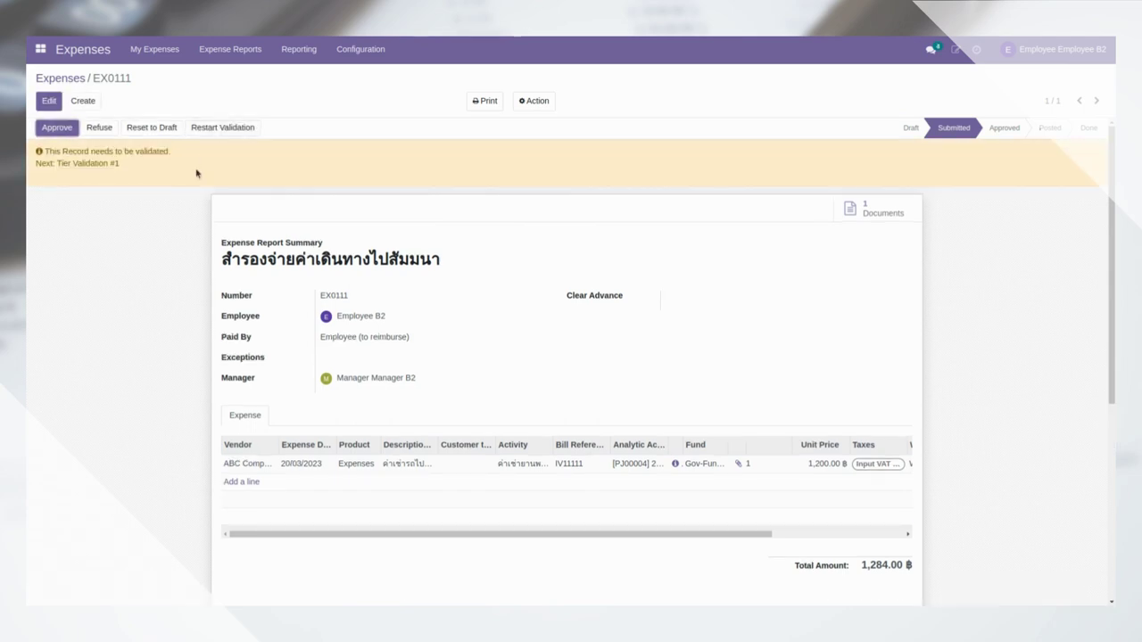
Expand the expense report's Reviews section and check the approval status of its tier validation
scroll(185, 222, "down", 1)
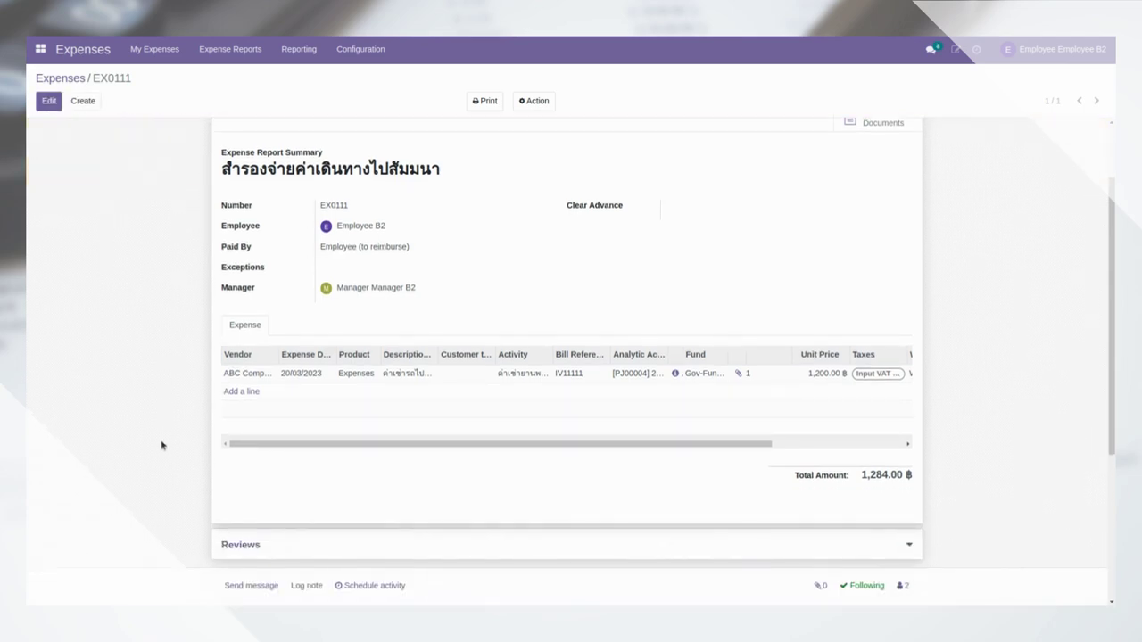
left_click(278, 550)
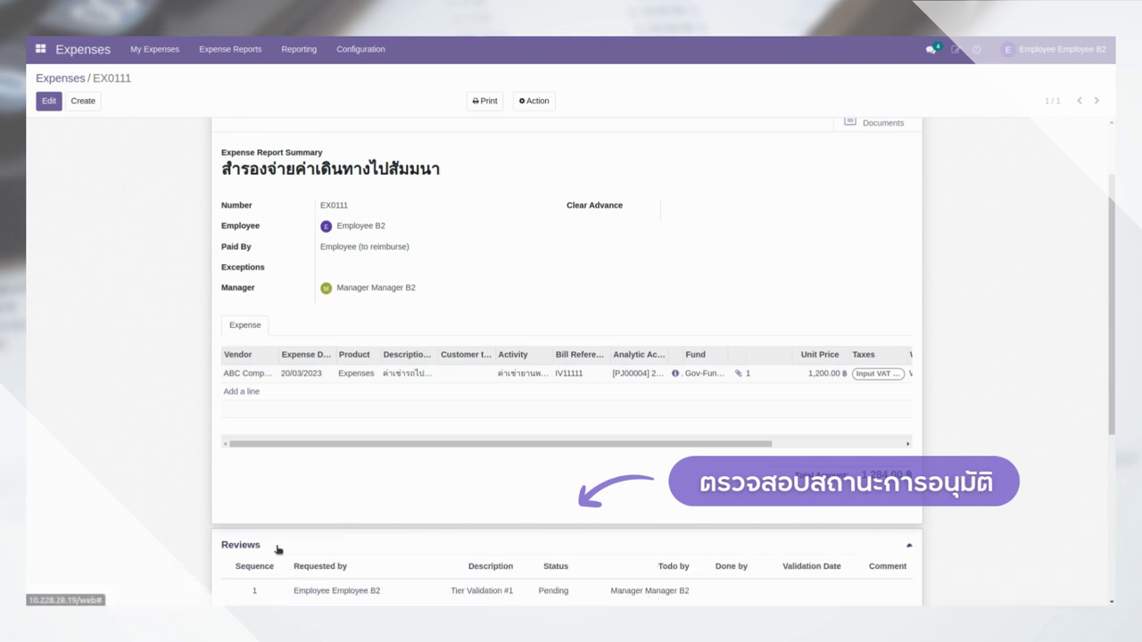
scroll(196, 569, "down", 1)
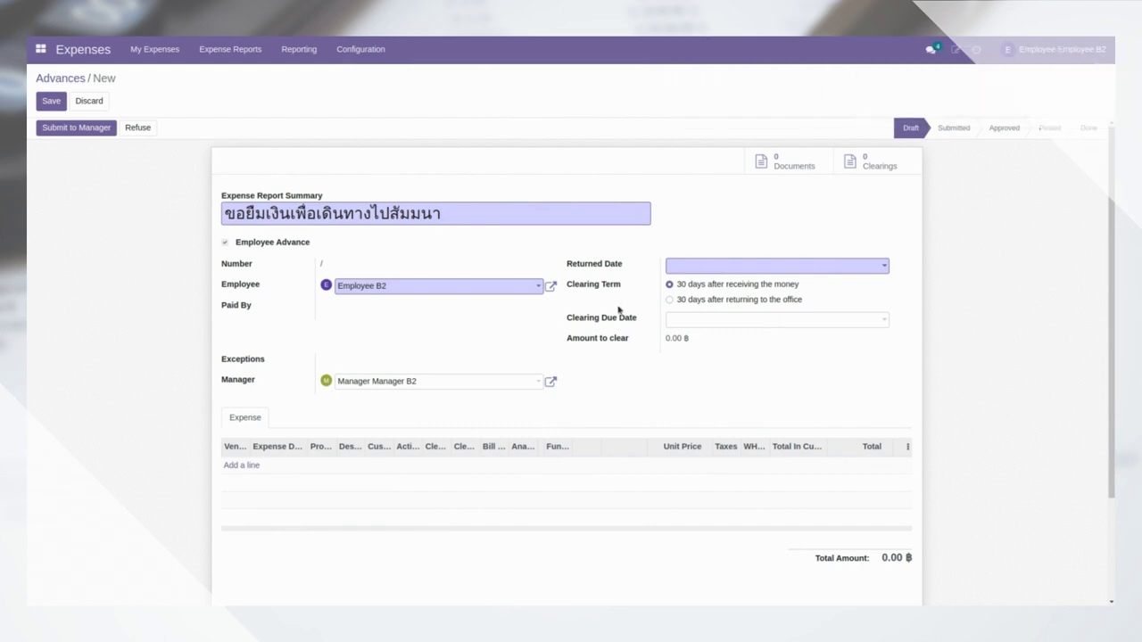
Set the new advance's returned date to 27/03/2023 and its clearing term to 30 days after returning to the office
left_click(750, 266)
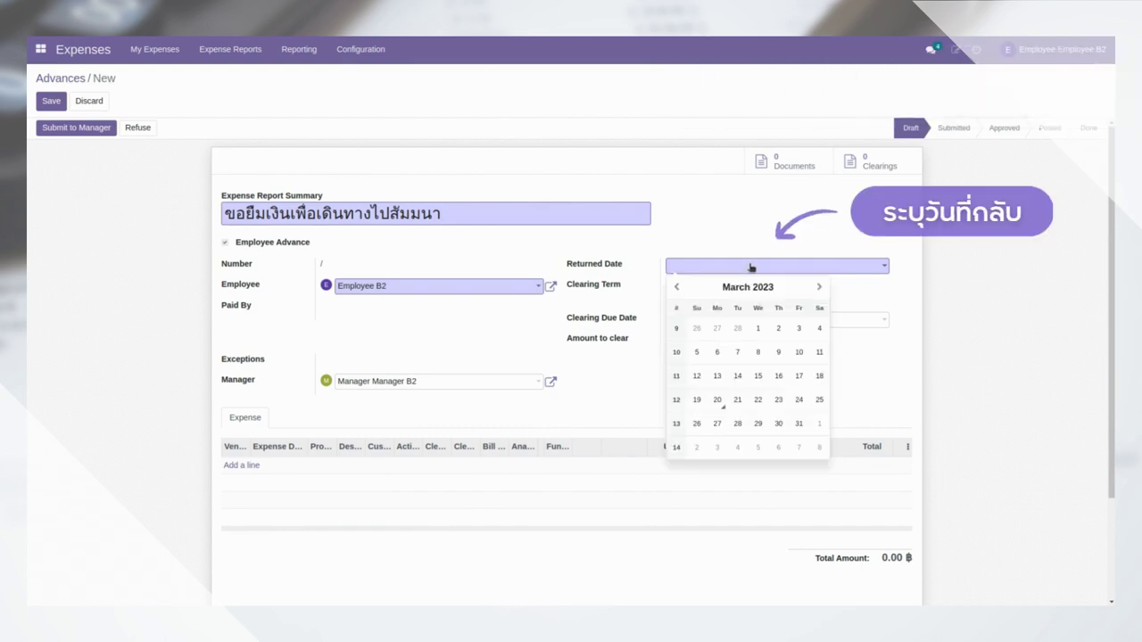
left_click(717, 424)
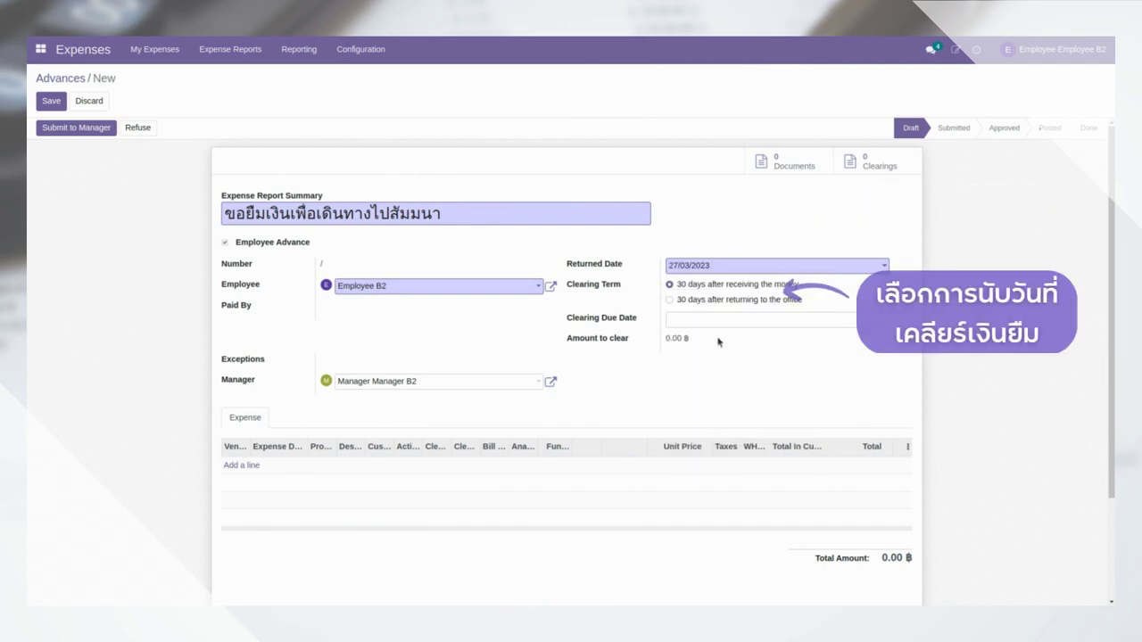
left_click(719, 302)
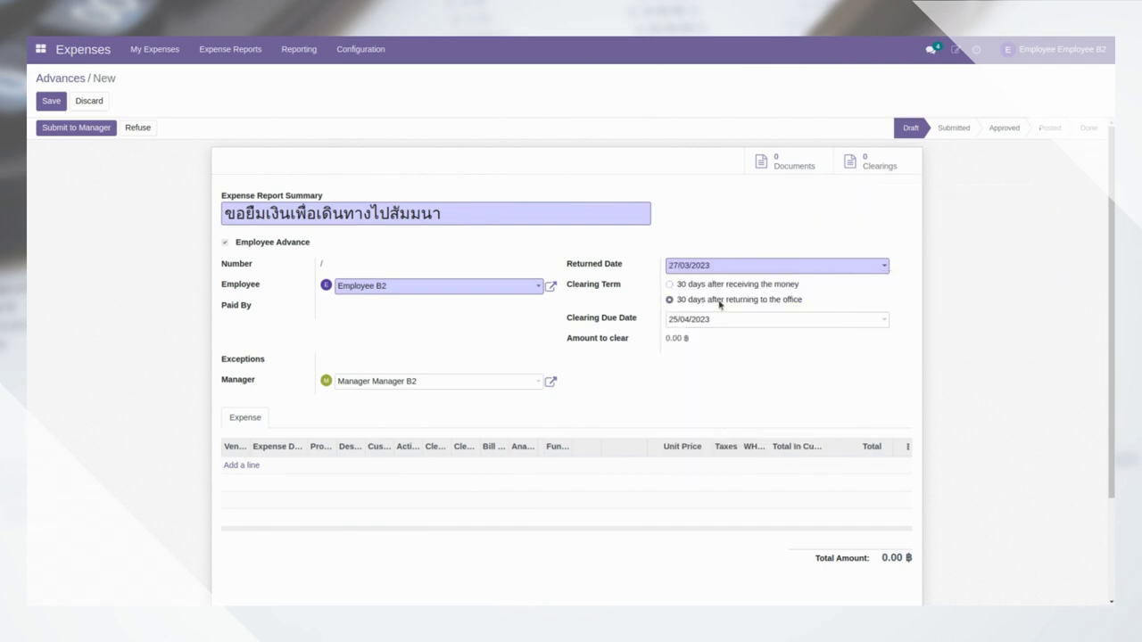
left_click(719, 286)
left_click(719, 302)
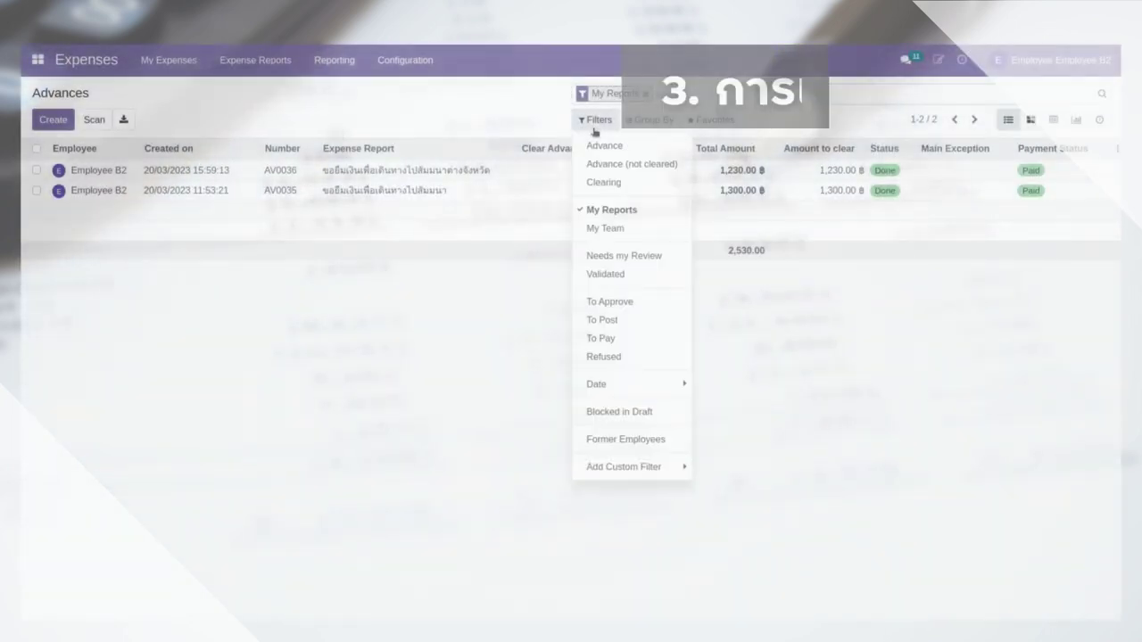
Filter the advances to Advance (not cleared) and open the advance ขอยืมเงินเพื่อเดินทางไปสัมมนาต่างจังหวัด
left_click(600, 165)
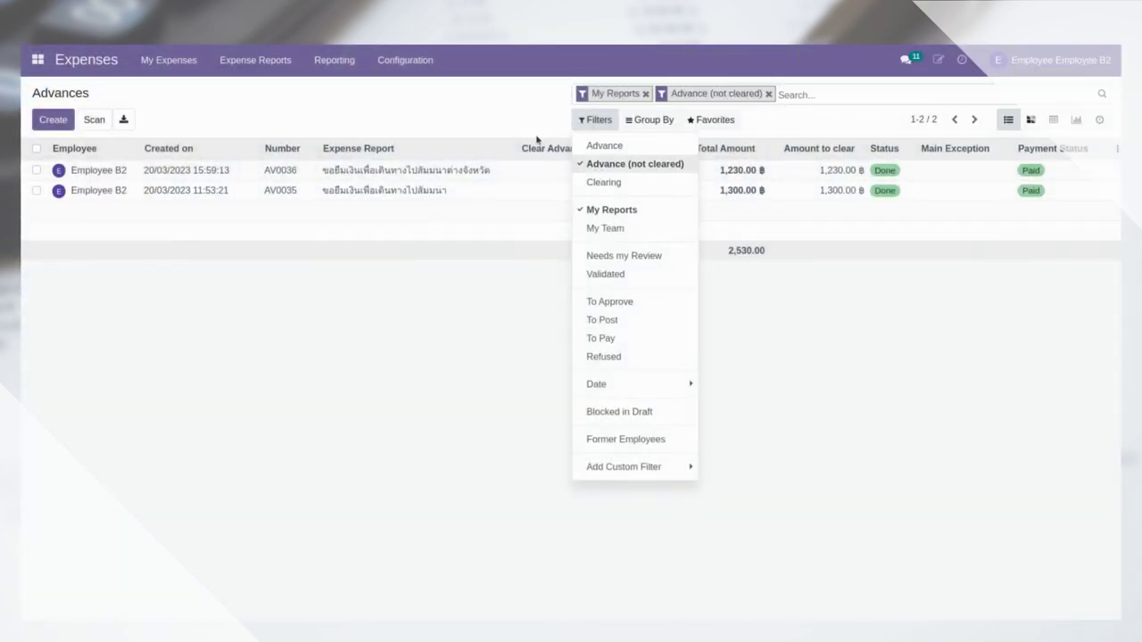
left_click(513, 114)
left_click(504, 170)
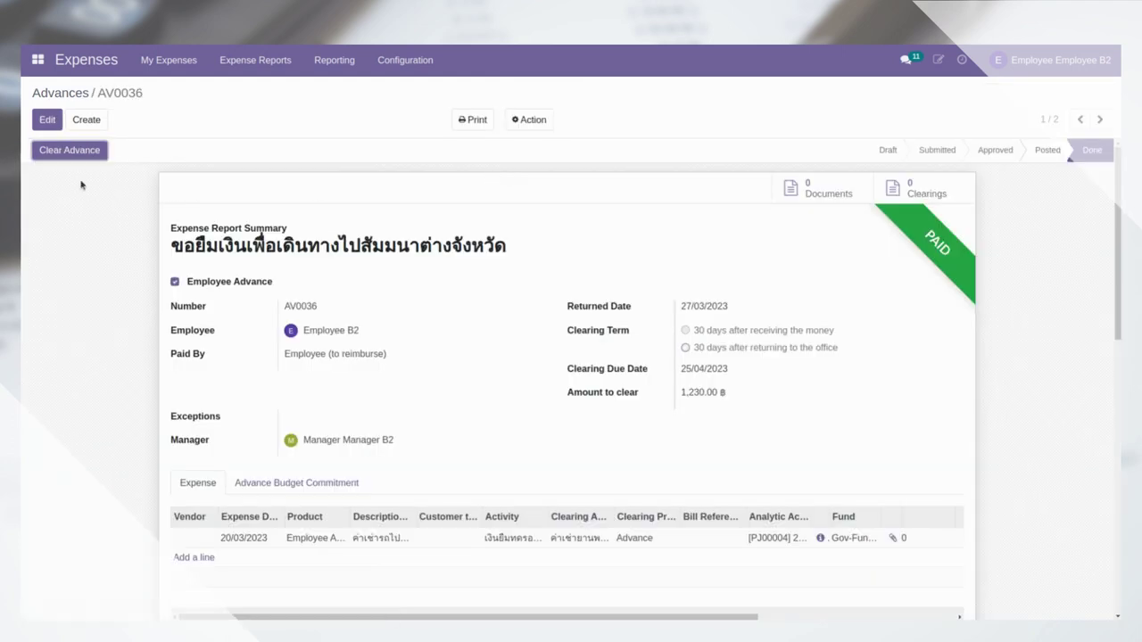
Create a clearing report for the advance with the summary "เคลียร์เงินยืมค่าเดินทางไปสัมมนา" and save it
left_click(68, 152)
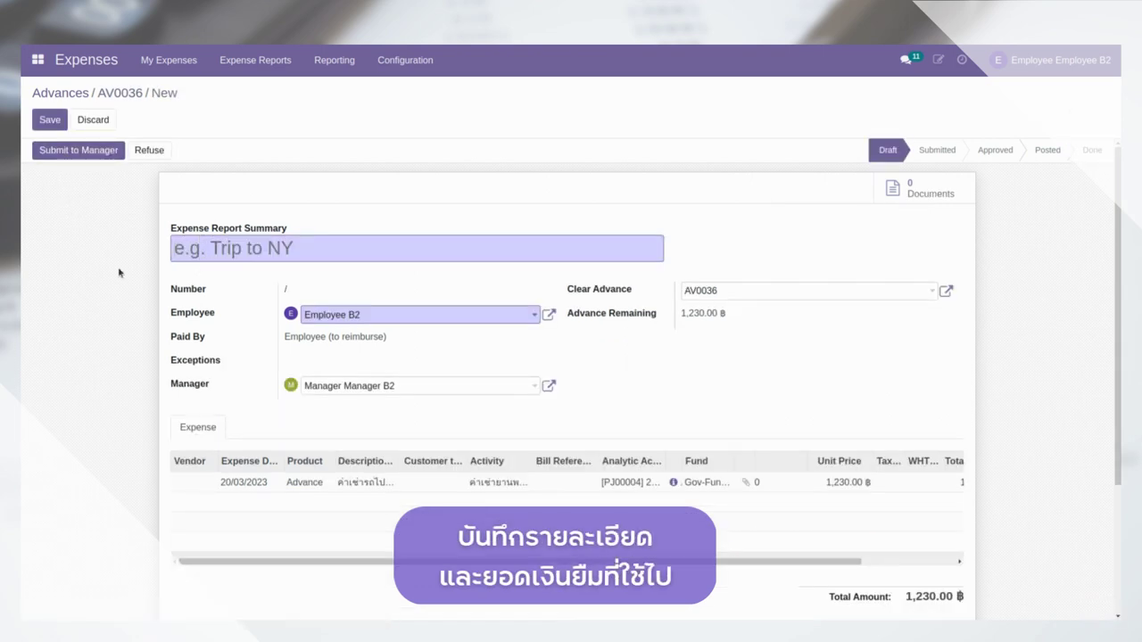
type("g")
key("BackSpace")
type("เคลียร")
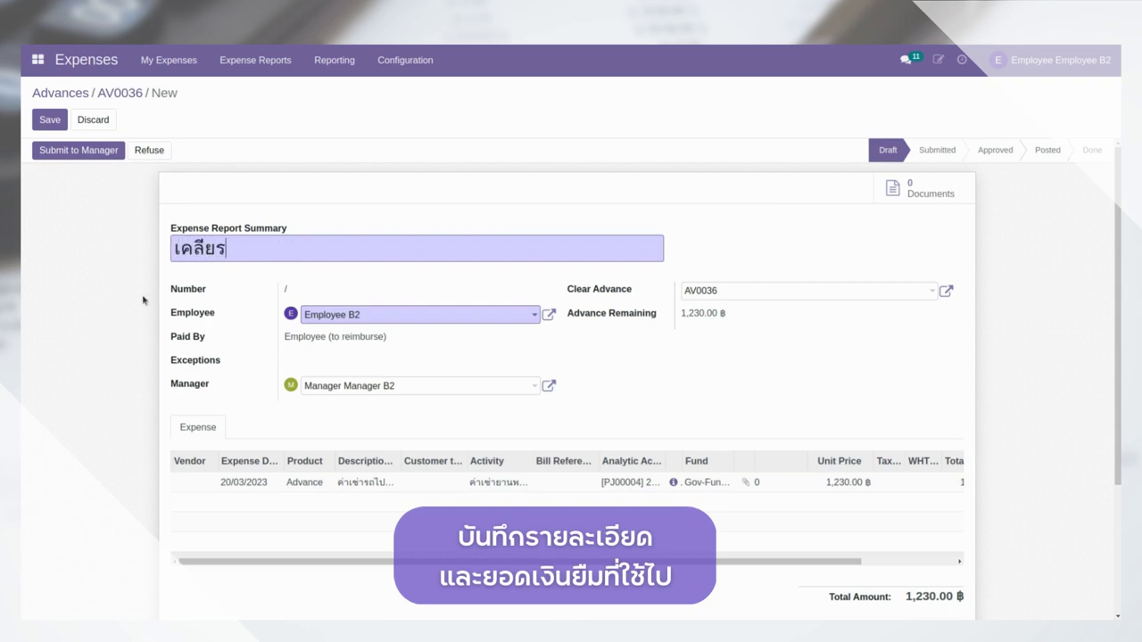
type("์เงินยืมค")
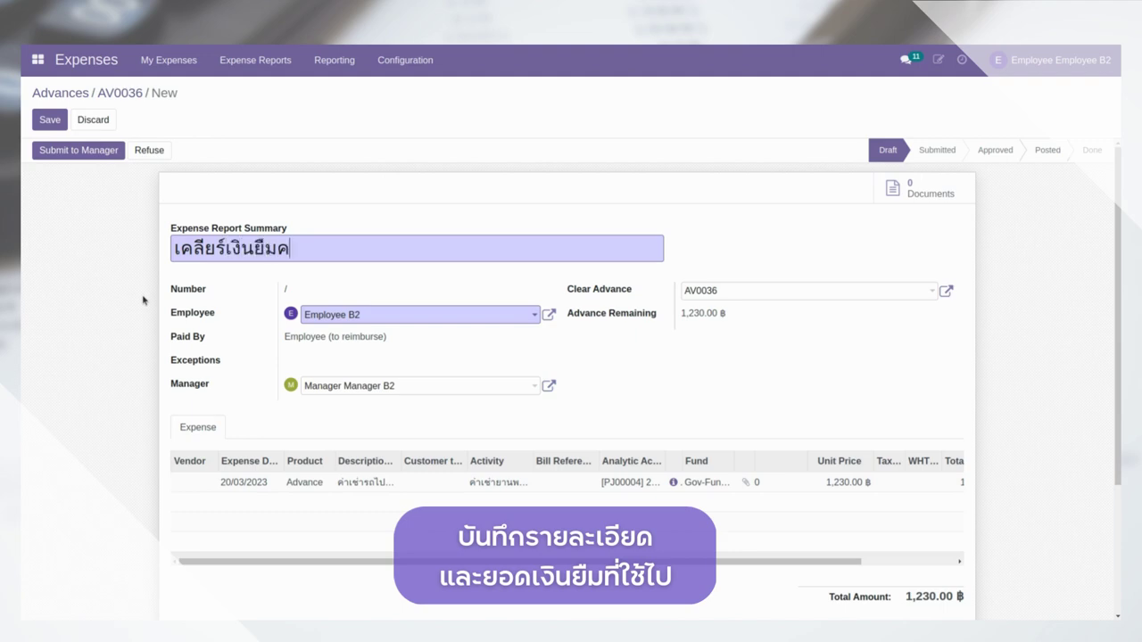
type("่าเดินทางไปสัม")
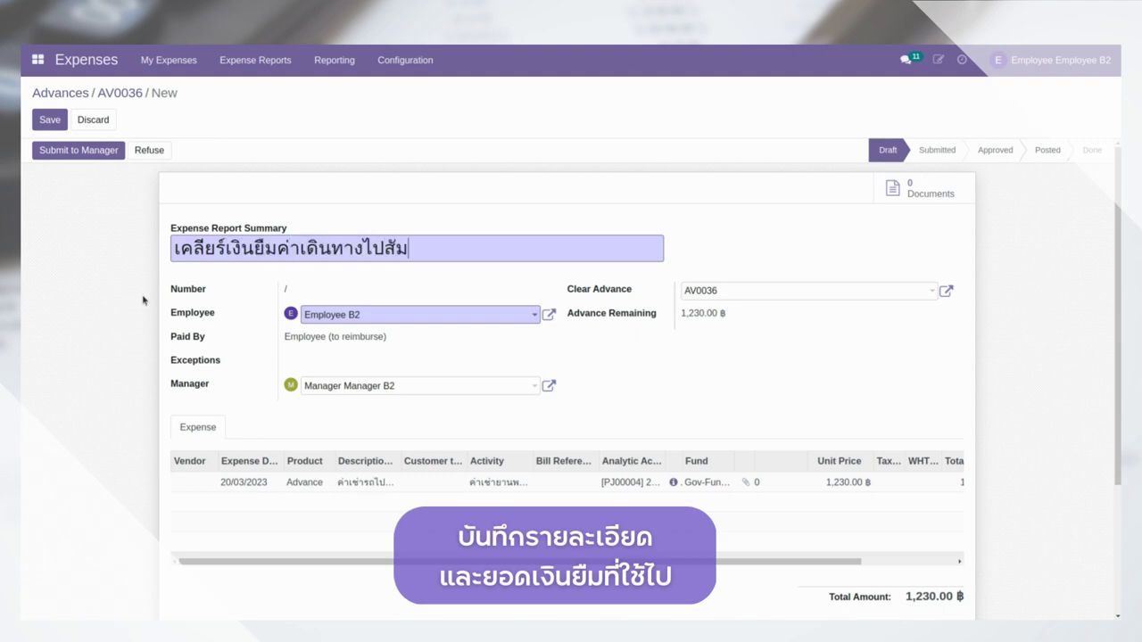
type("มนา")
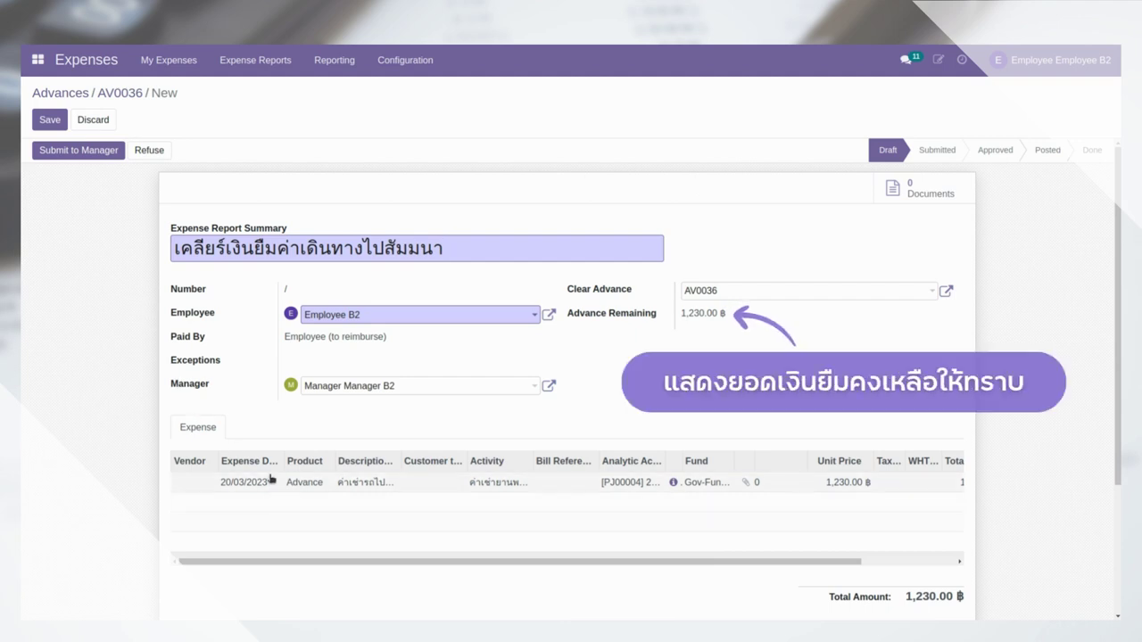
left_click(48, 120)
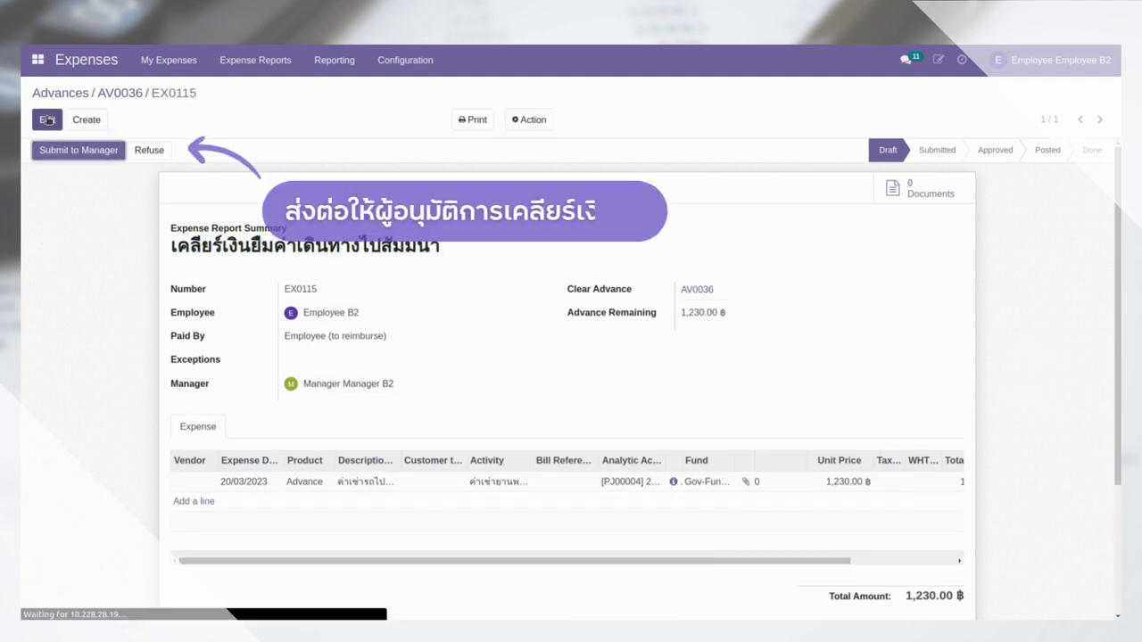
left_click(48, 119)
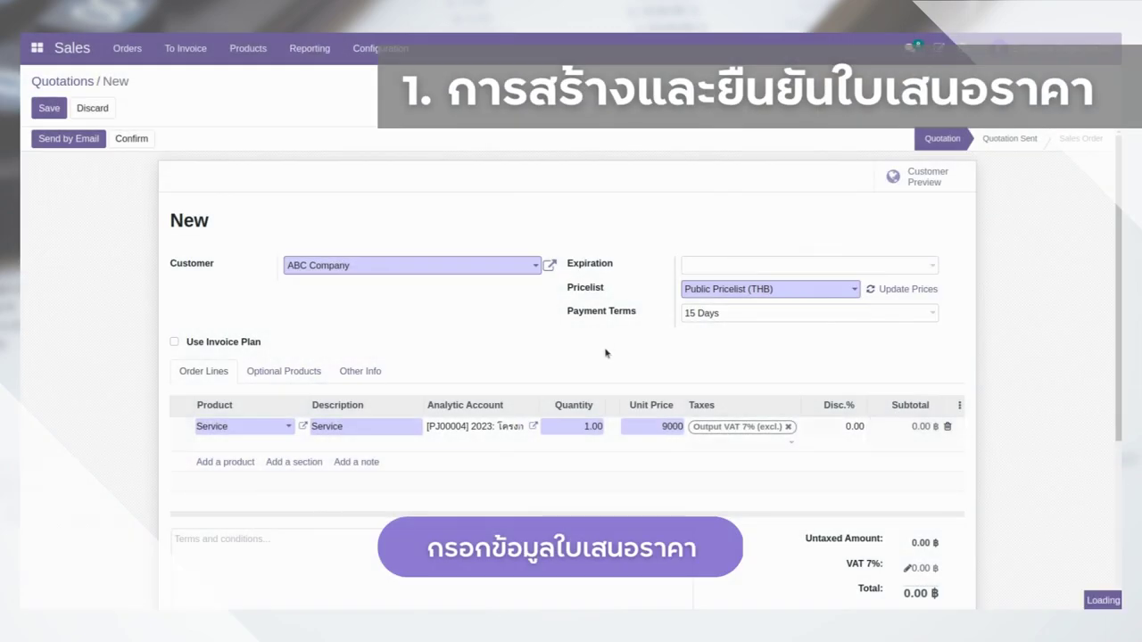
Save the ABC Company quotation with its Service order line and email it to the customer using the Sales Order: Send by email template
left_click(604, 351)
scroll(605, 353, "down", 1)
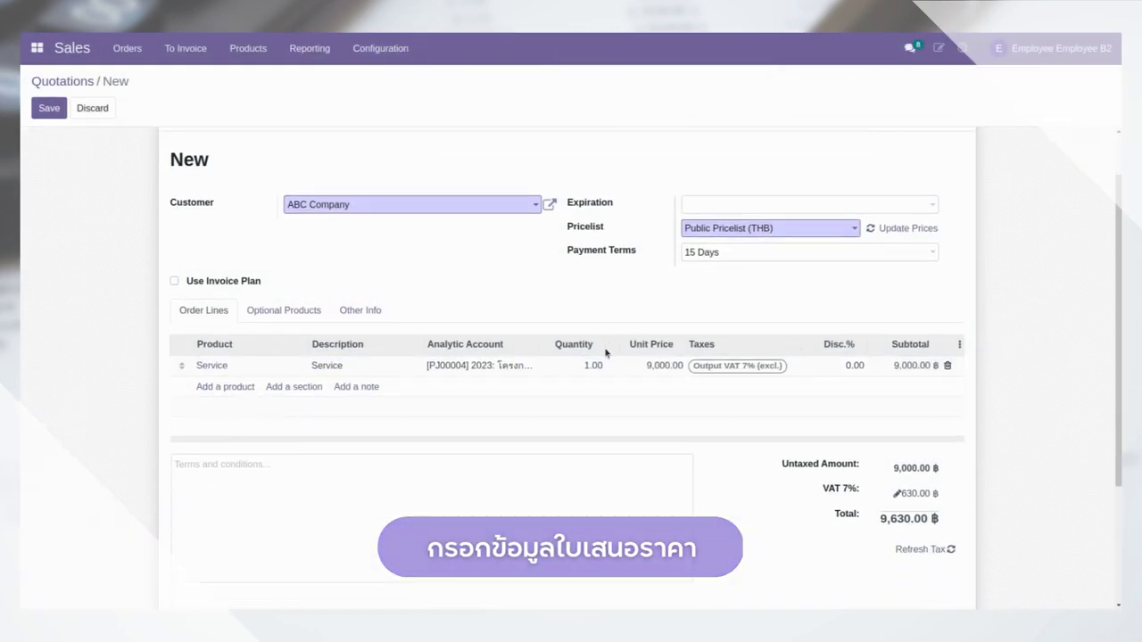
scroll(605, 352, "up", 2)
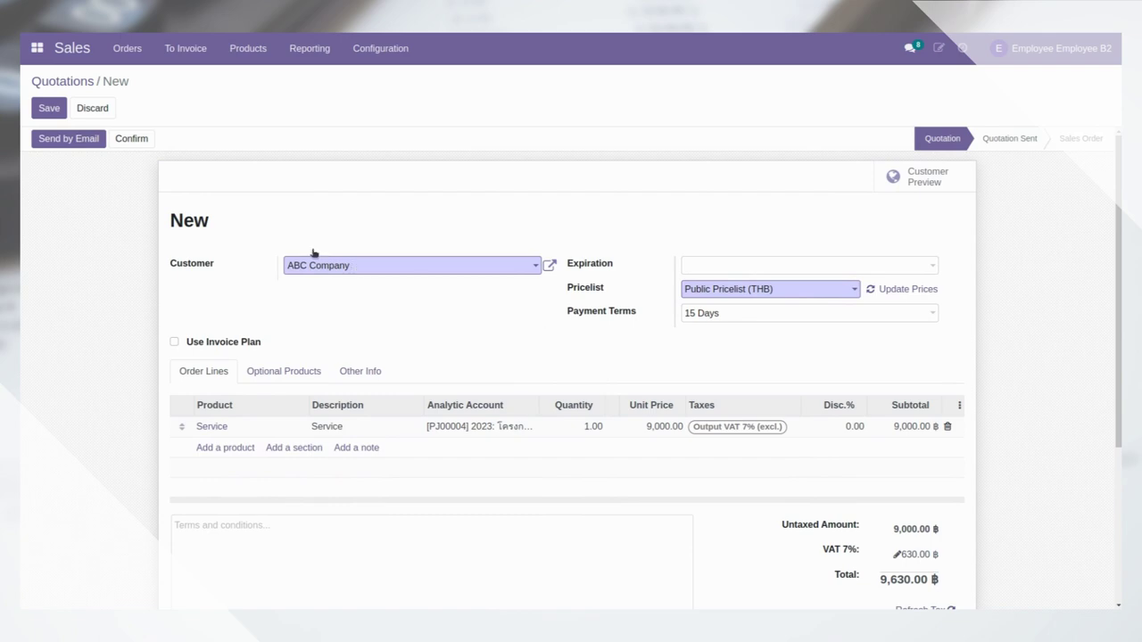
left_click(54, 107)
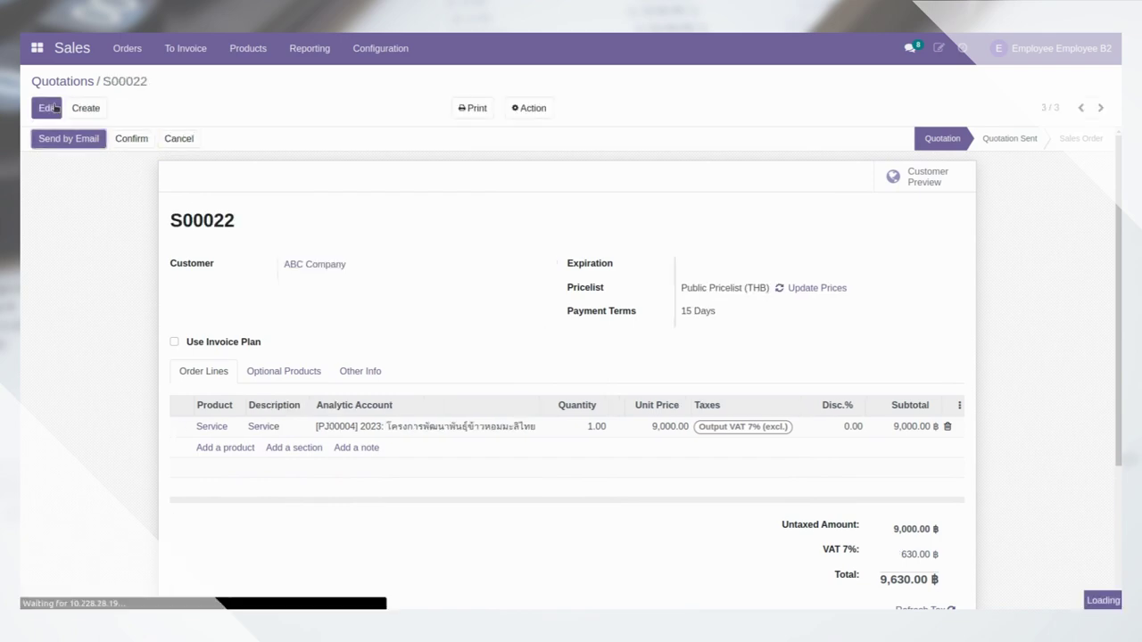
left_click(54, 141)
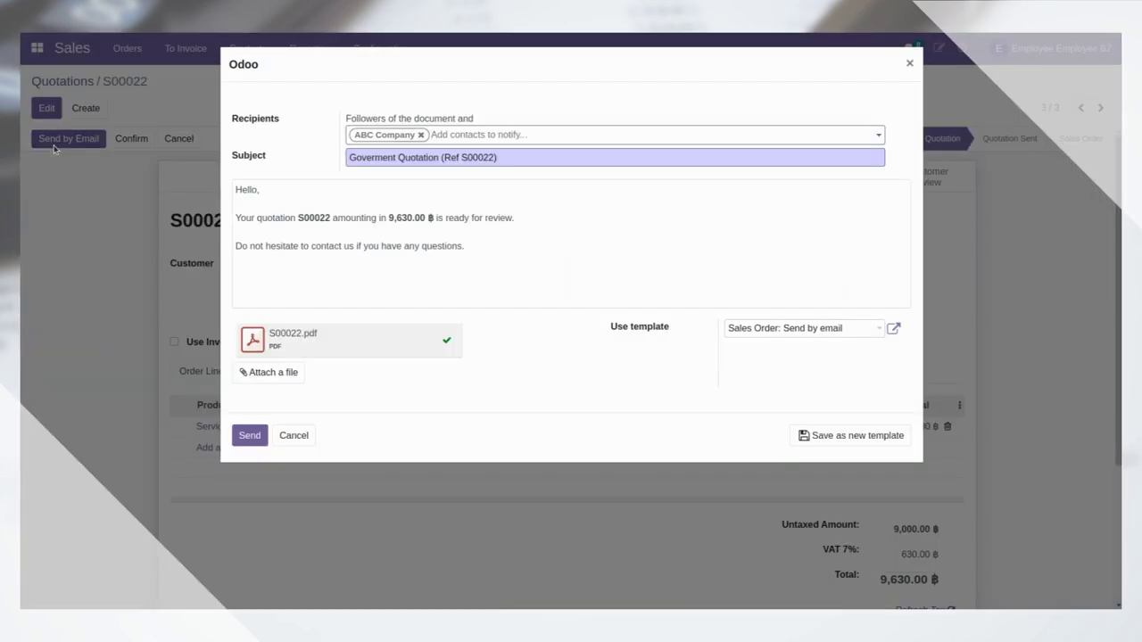
left_click(251, 437)
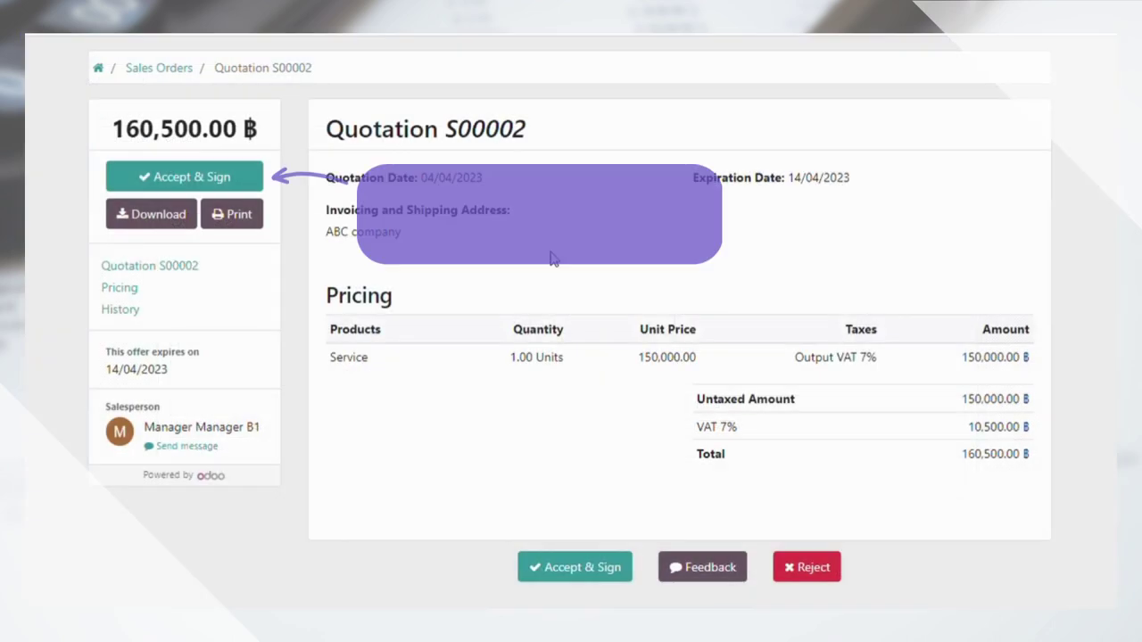
Accept the 160,500.00 ฿ quotation in the customer portal on behalf of ABC company with a hand-drawn signature
left_click(246, 183)
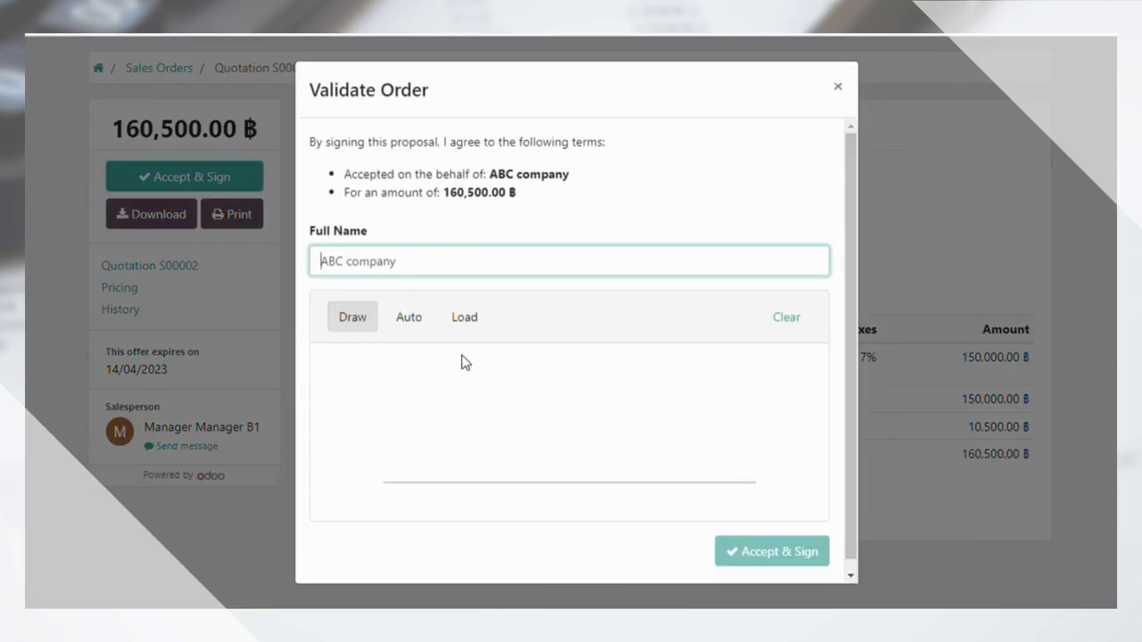
mouse_move(486, 417)
left_mouse_down()
mouse_move(470, 417)
mouse_move(505, 439)
mouse_move(593, 435)
left_mouse_up()
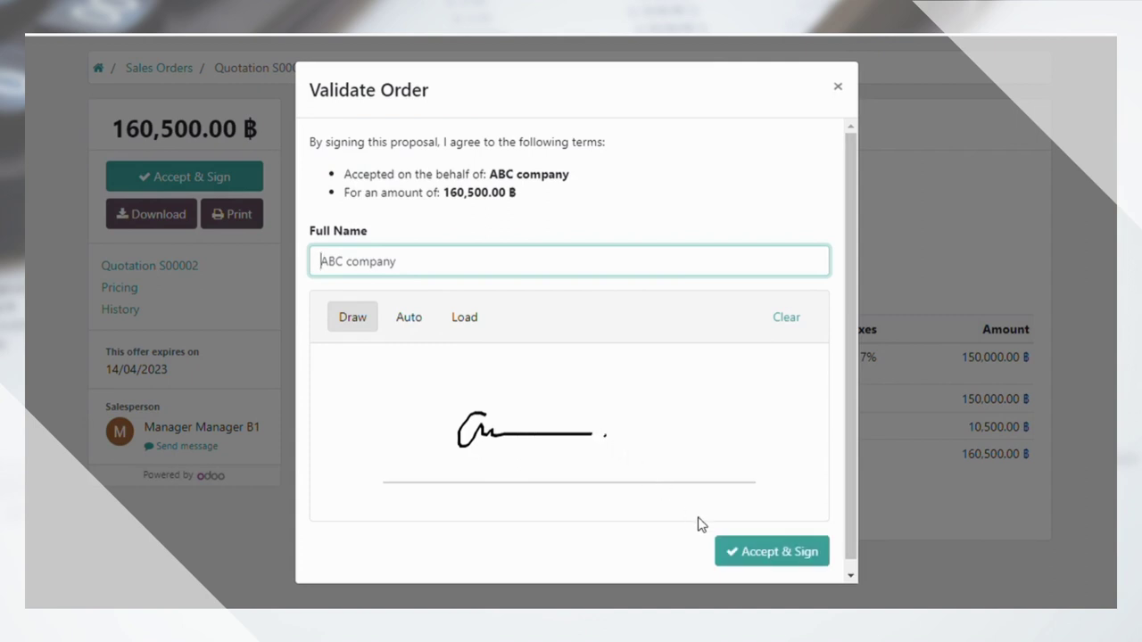
left_click(740, 551)
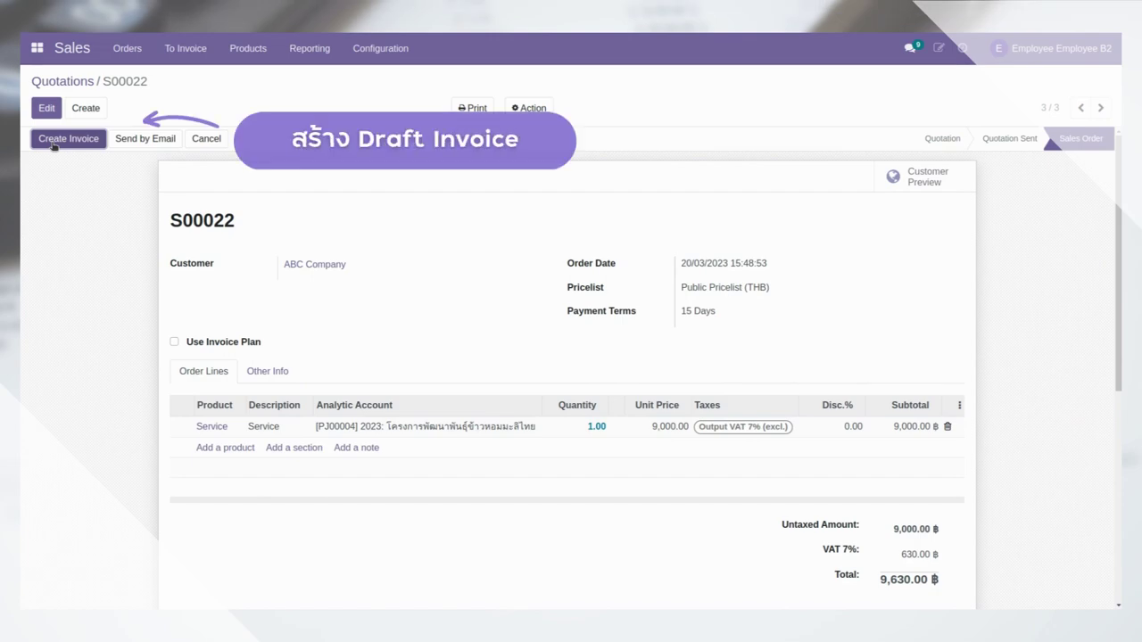
Create a regular invoice from the ABC Company sales order and view it
left_click(54, 142)
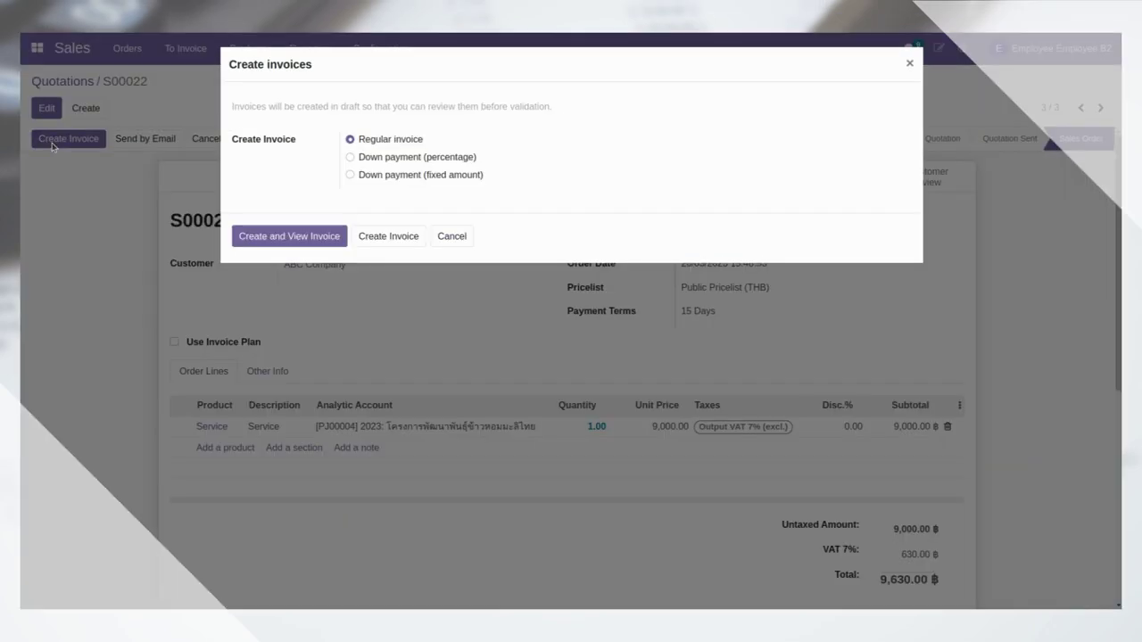
left_click(282, 235)
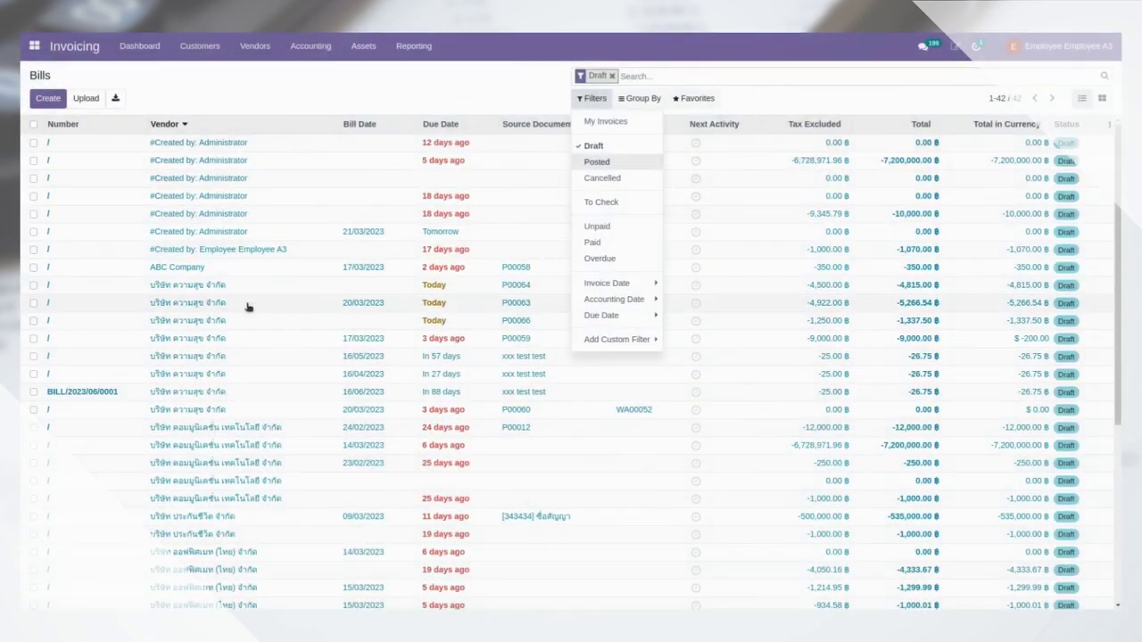
Open the draft vendor bill with source document P00064 and enter tax invoice number VV1111 dated 20/03/2023
left_click(226, 287)
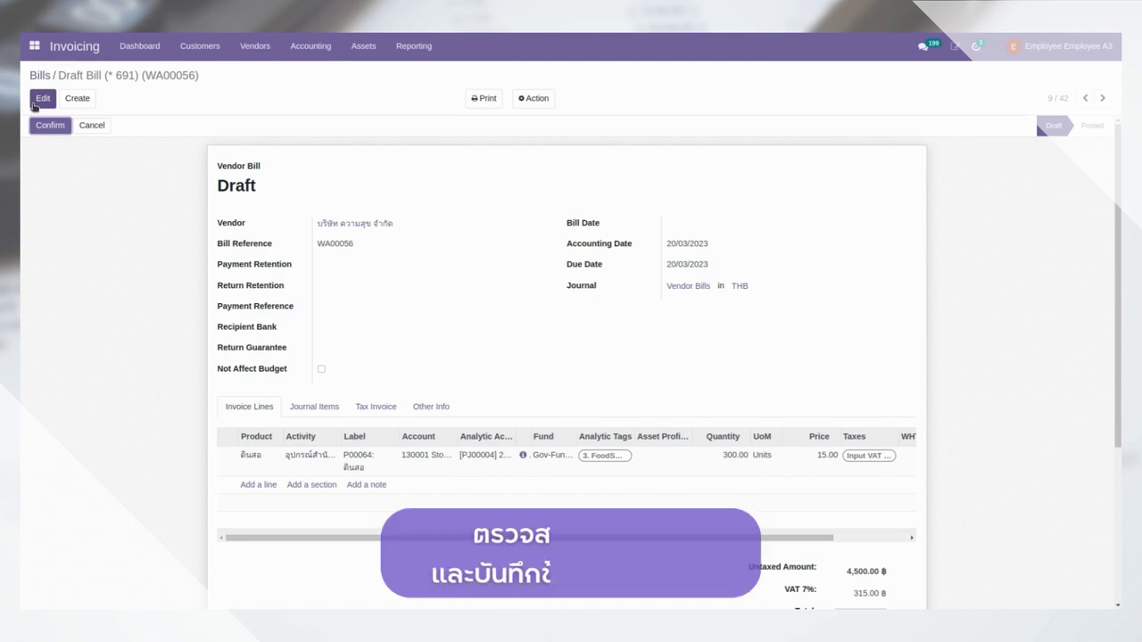
left_click(41, 99)
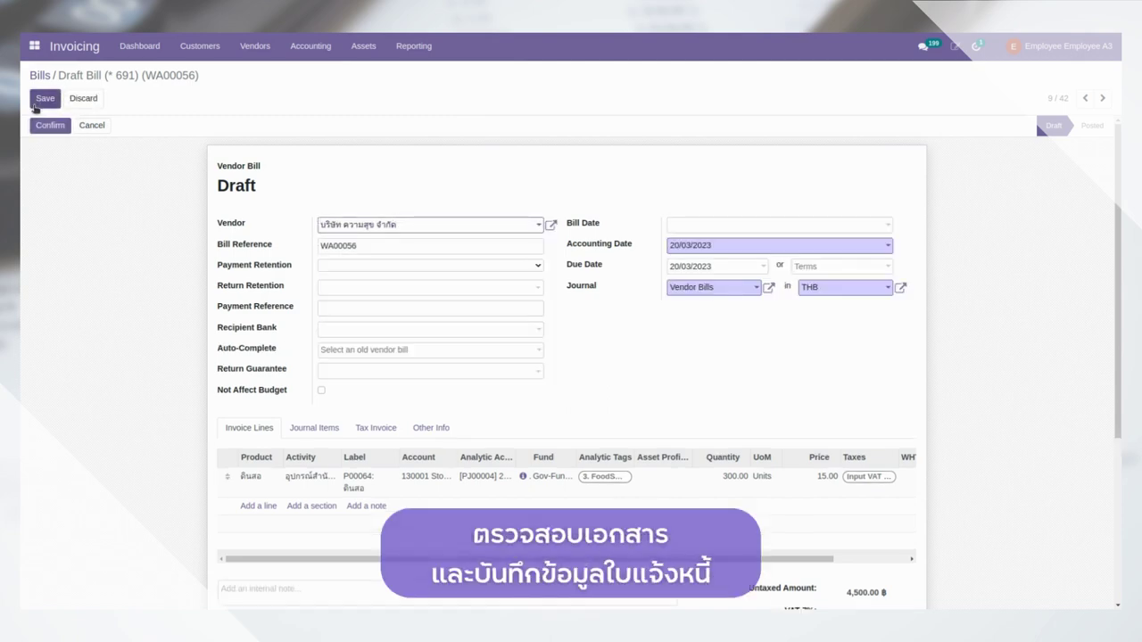
left_click(365, 430)
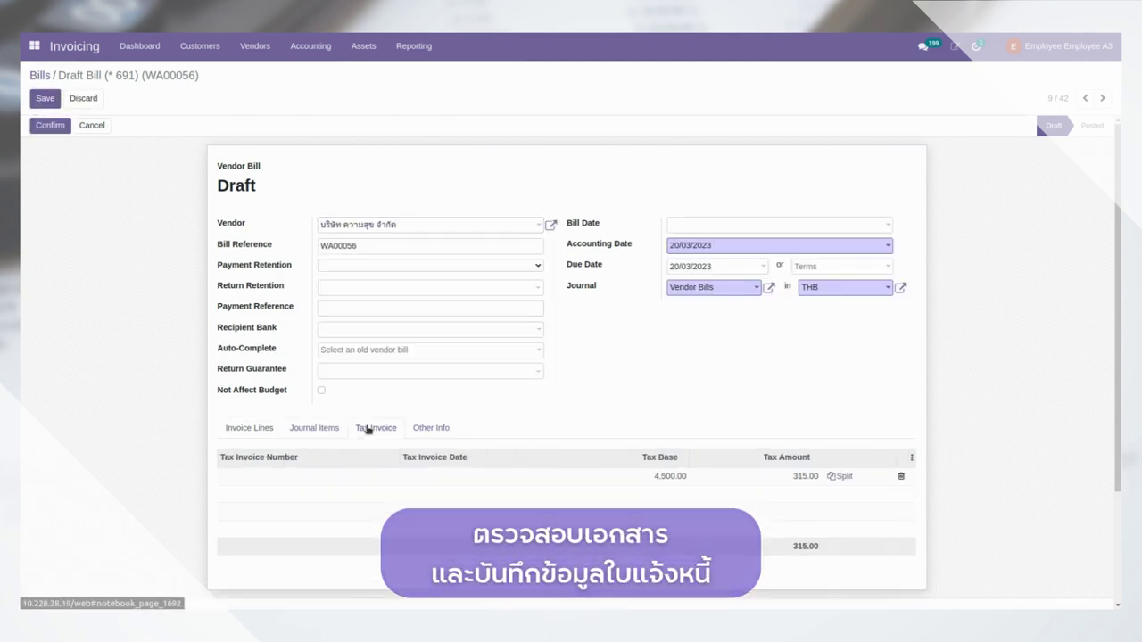
left_click(326, 476)
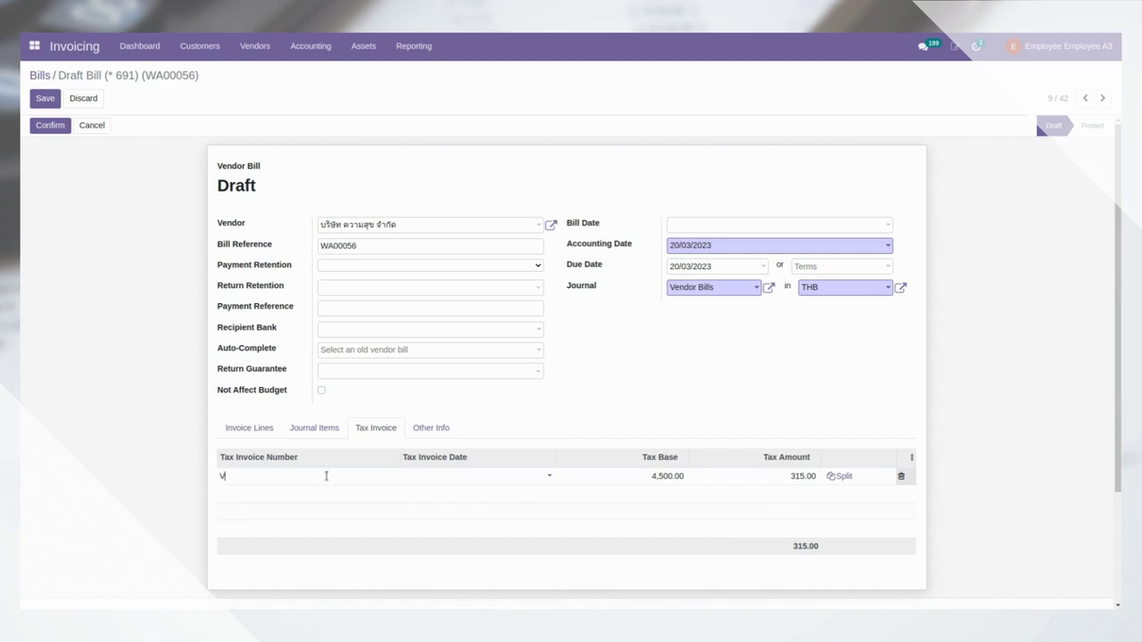
left_click(418, 479)
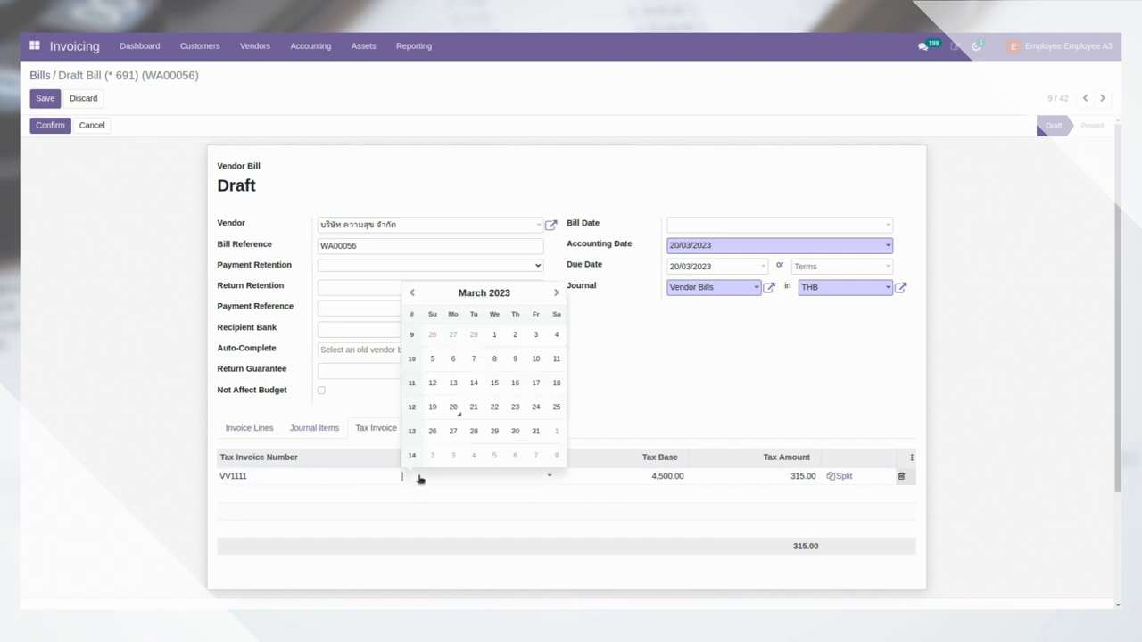
left_click(454, 415)
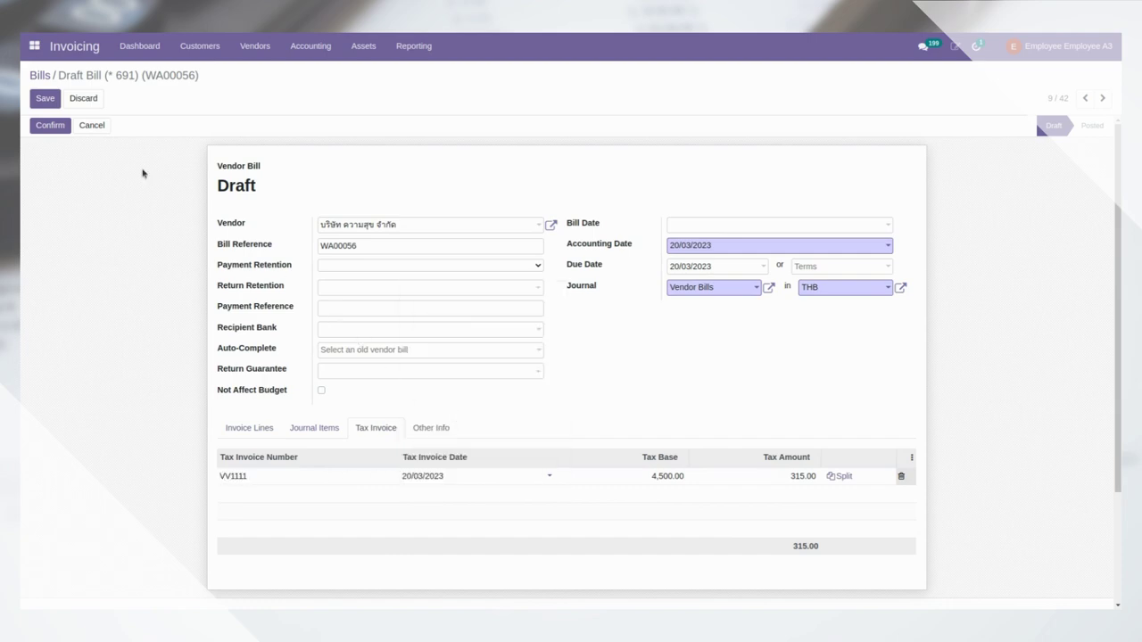
Set the vendor bill's bill date to 20/03/2023, save the bill and confirm it
left_click(45, 98)
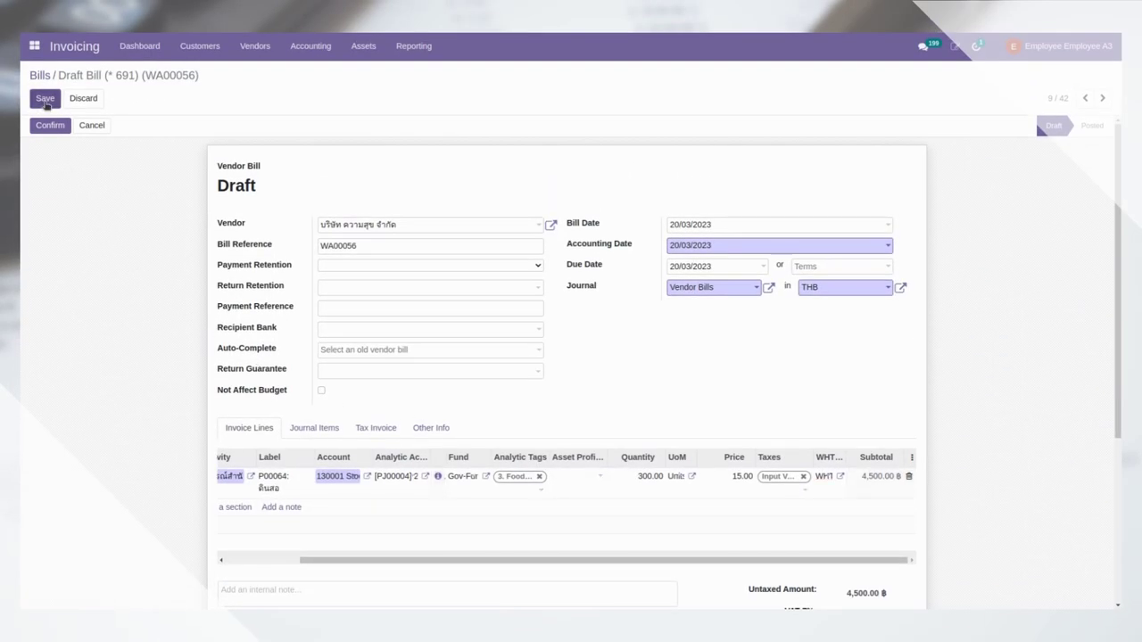
left_click(44, 98)
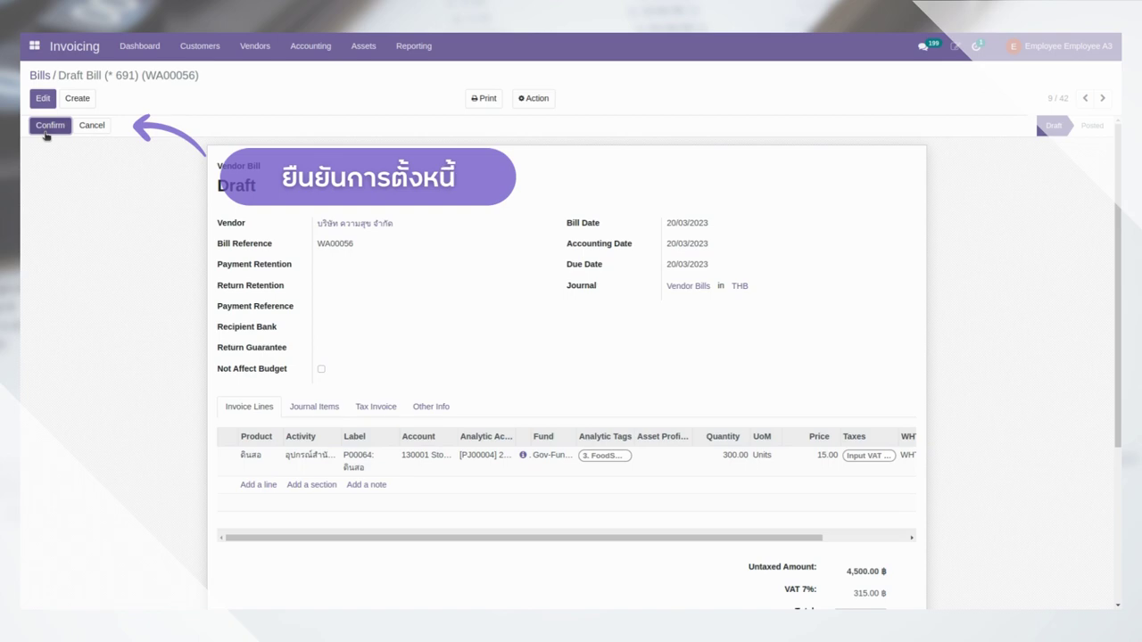
left_click(46, 133)
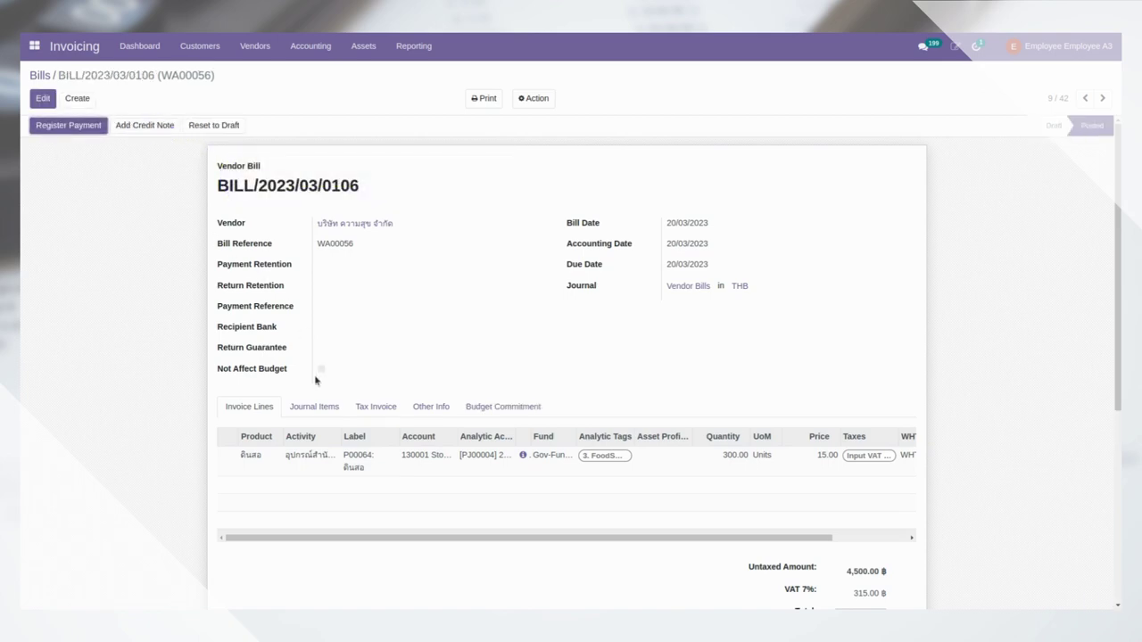
Review the posted bill's journal items, tax invoice, other information and budget commitment
left_click(314, 409)
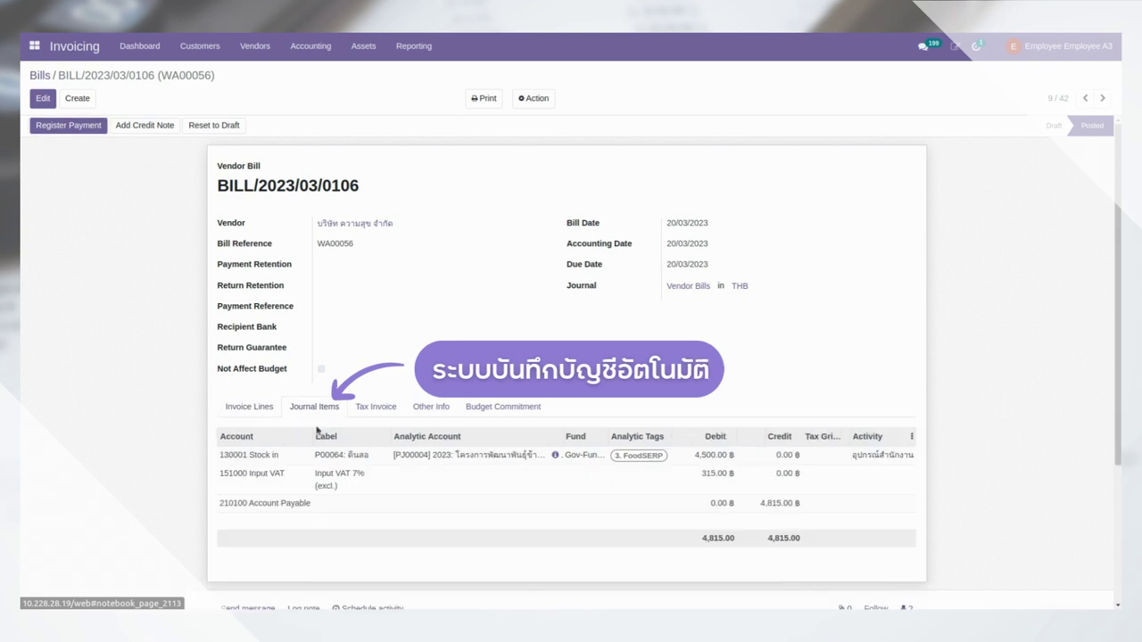
left_click_drag(312, 438, 318, 442)
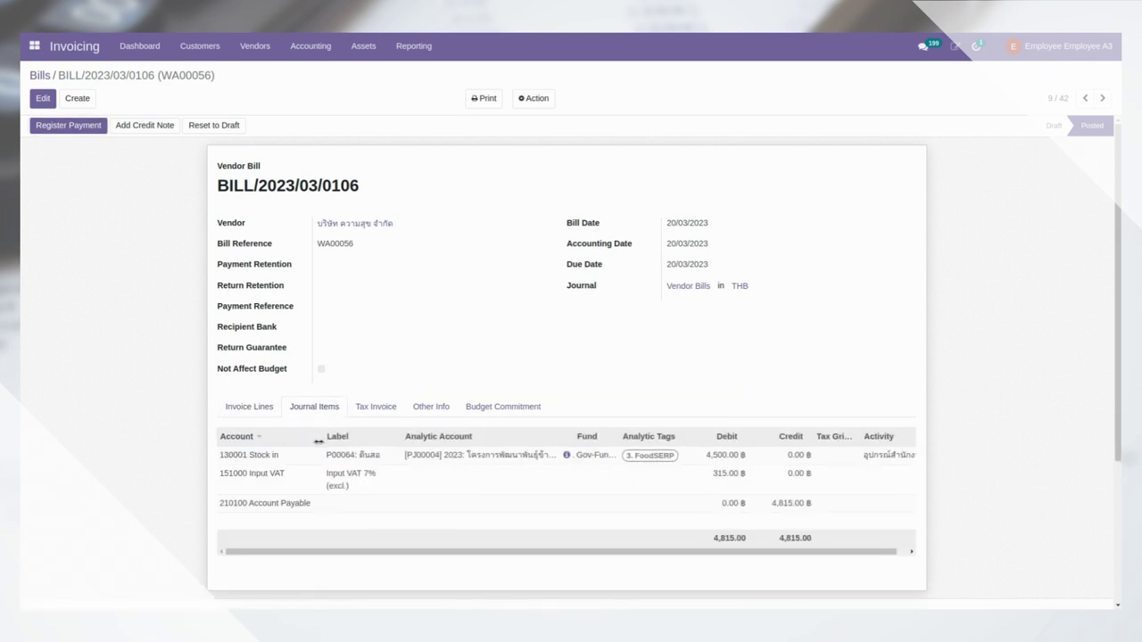
left_click(385, 407)
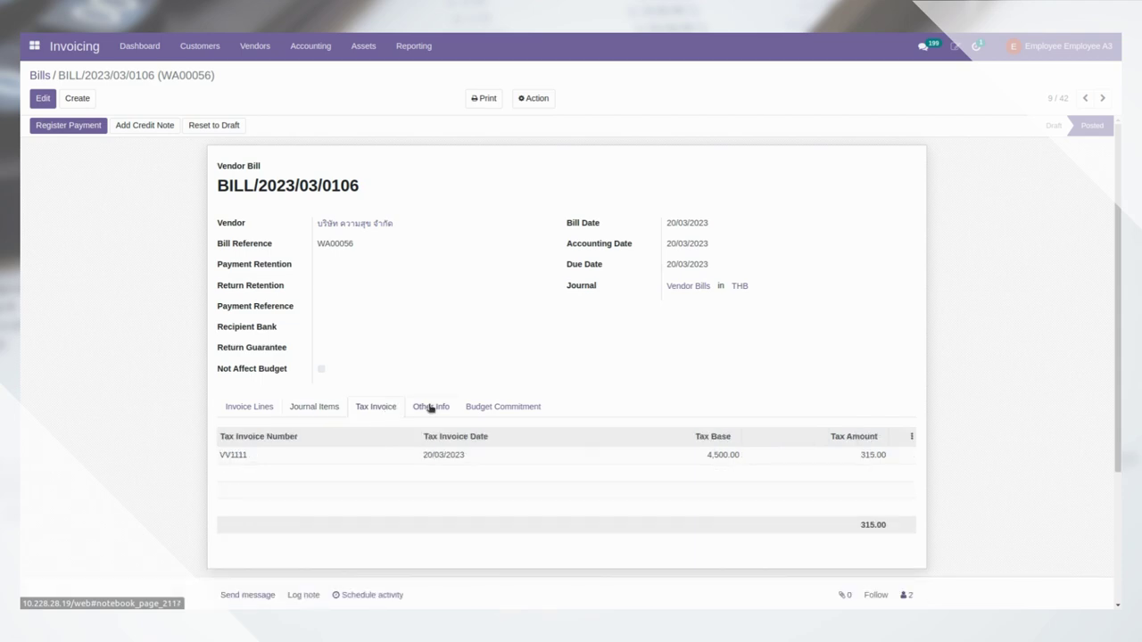
left_click(430, 408)
left_click(504, 413)
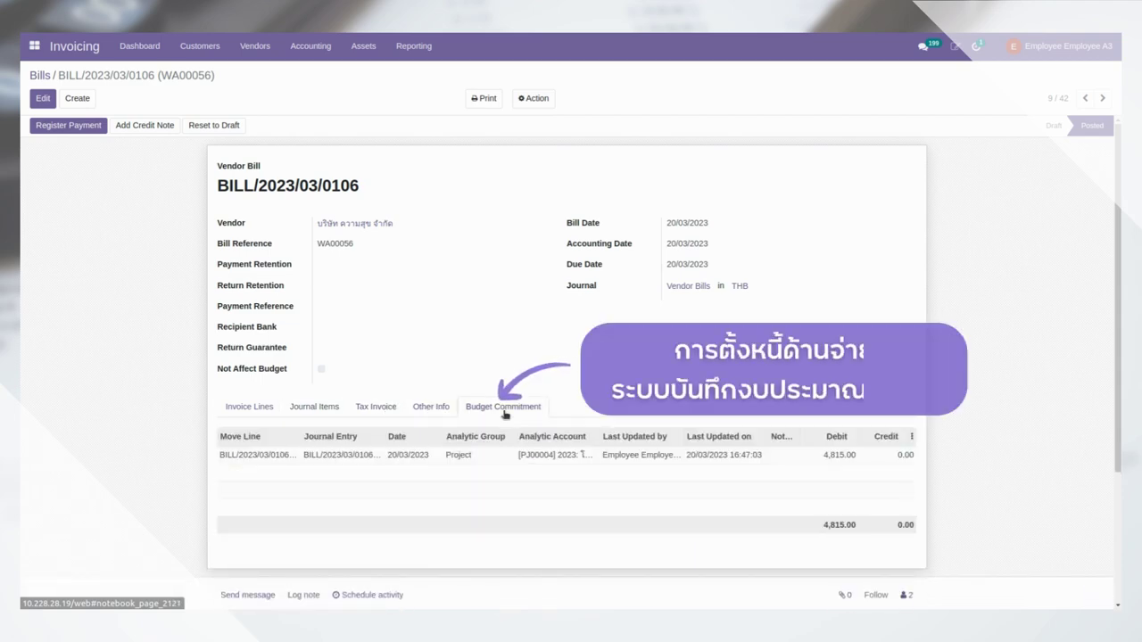
left_click(259, 411)
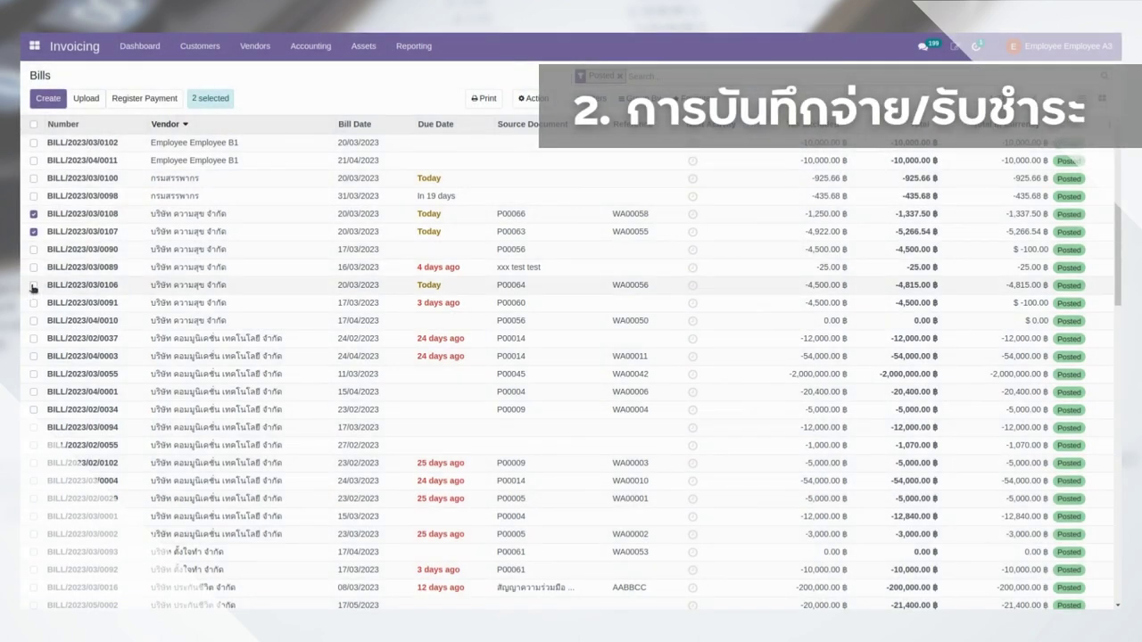
Register one grouped payment for the three บริษัท ความสุข จำกัด bills due today, marked as fully paid with WHT53 1% withholding tax
left_click(33, 285)
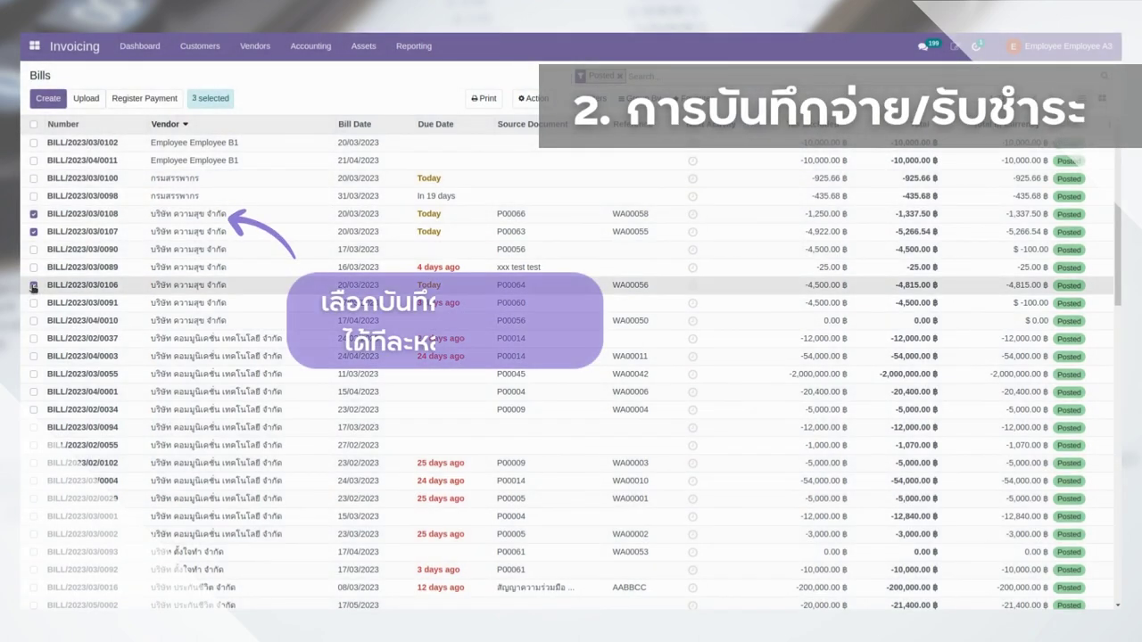
left_click(143, 99)
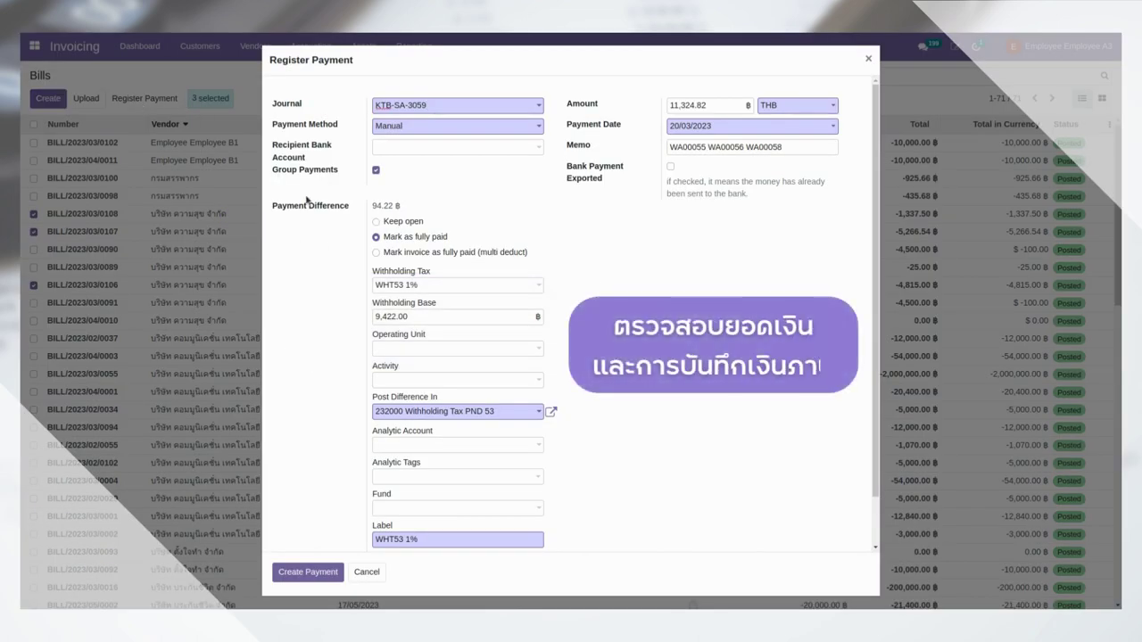
scroll(339, 279, "down", 2)
scroll(339, 279, "up", 2)
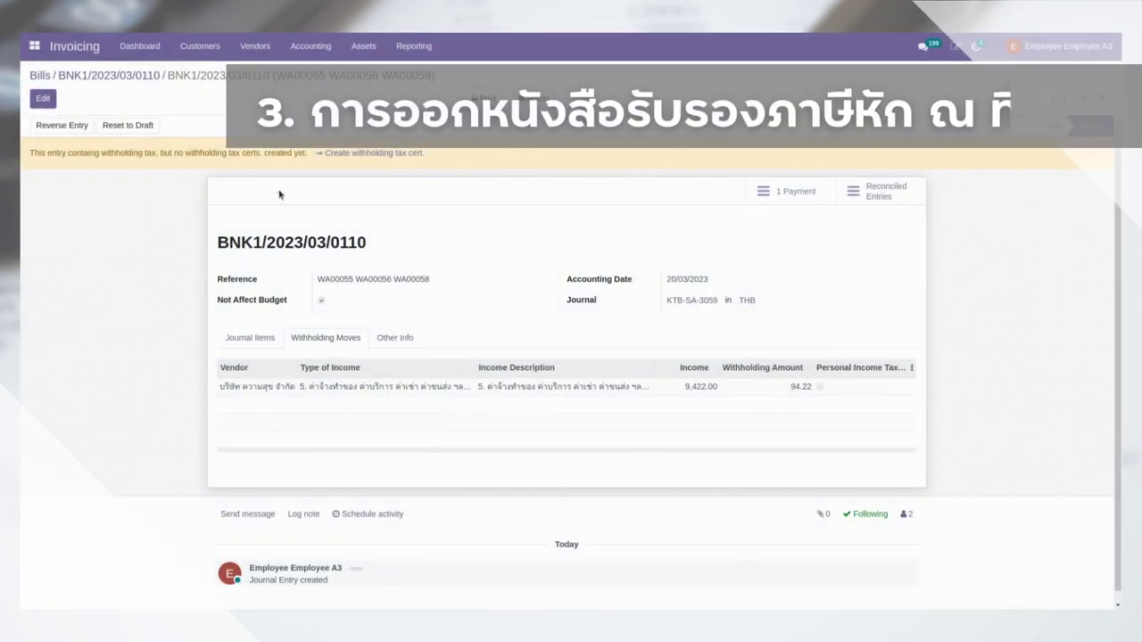
Create the withholding tax certificate from the payment's journal entry and open the draft certificate
left_click(354, 156)
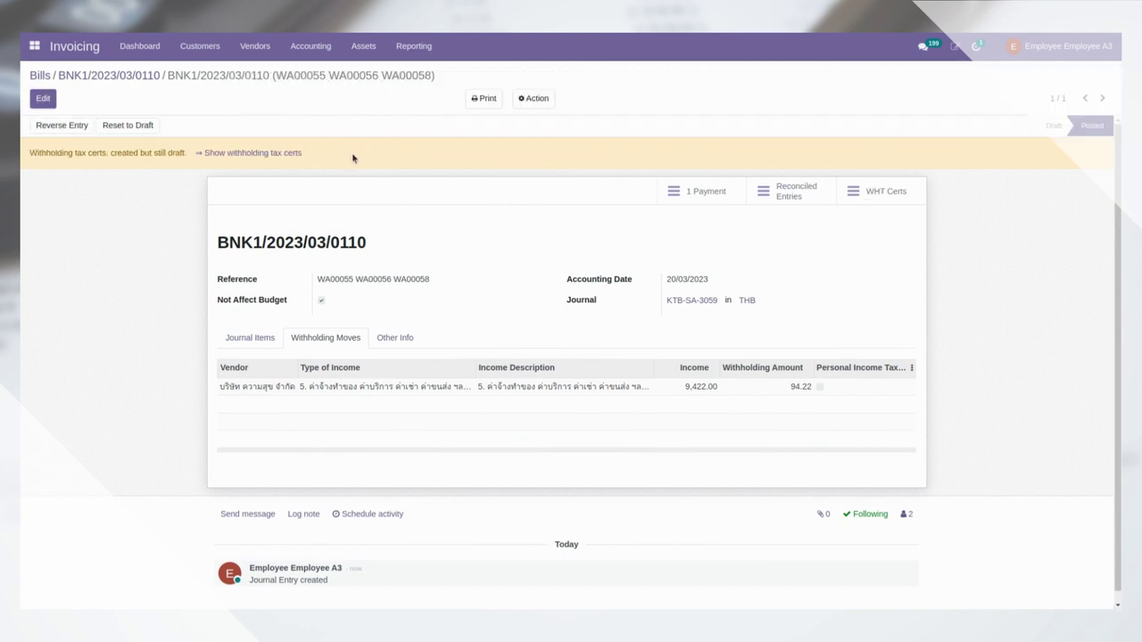
left_click(251, 153)
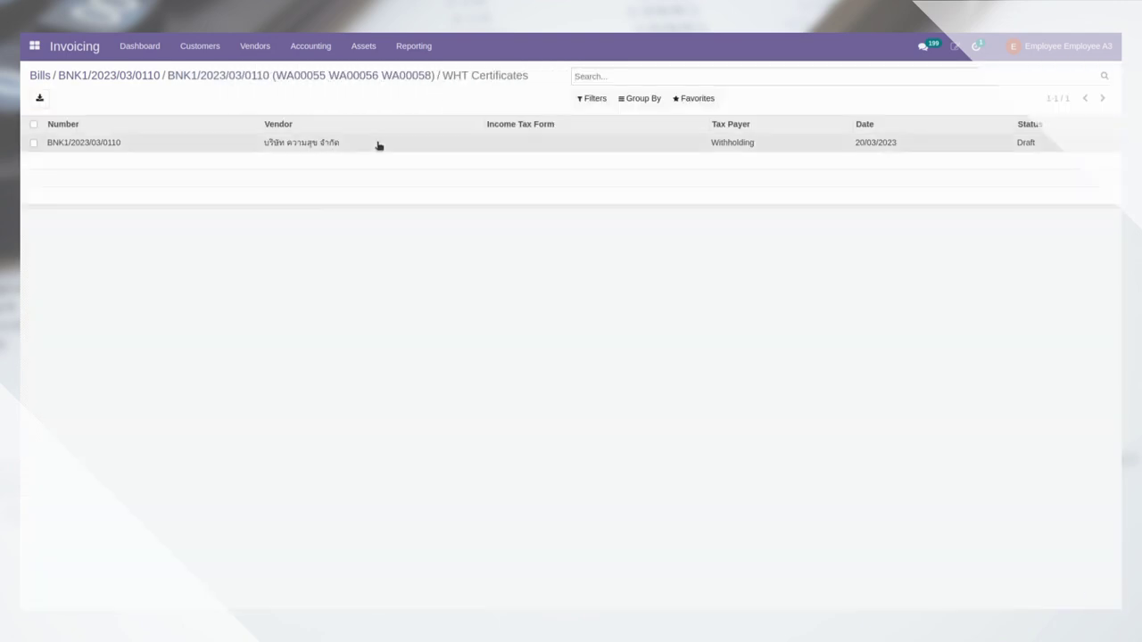
left_click(377, 145)
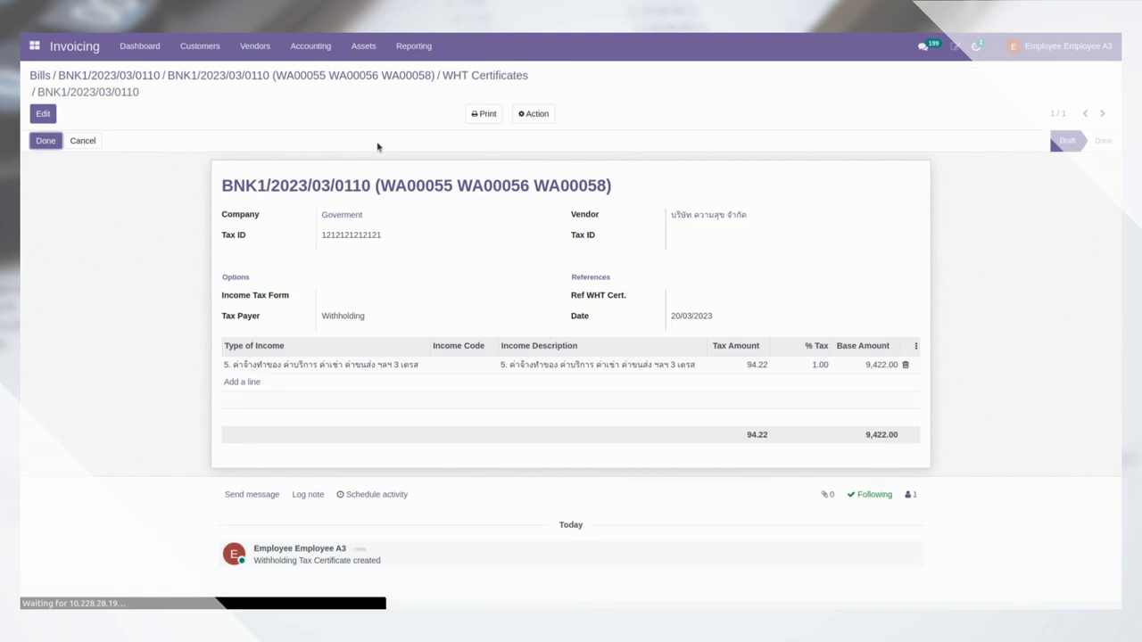
Set the withholding tax certificate's income tax form to PND53, save it and mark it as done
left_click(44, 114)
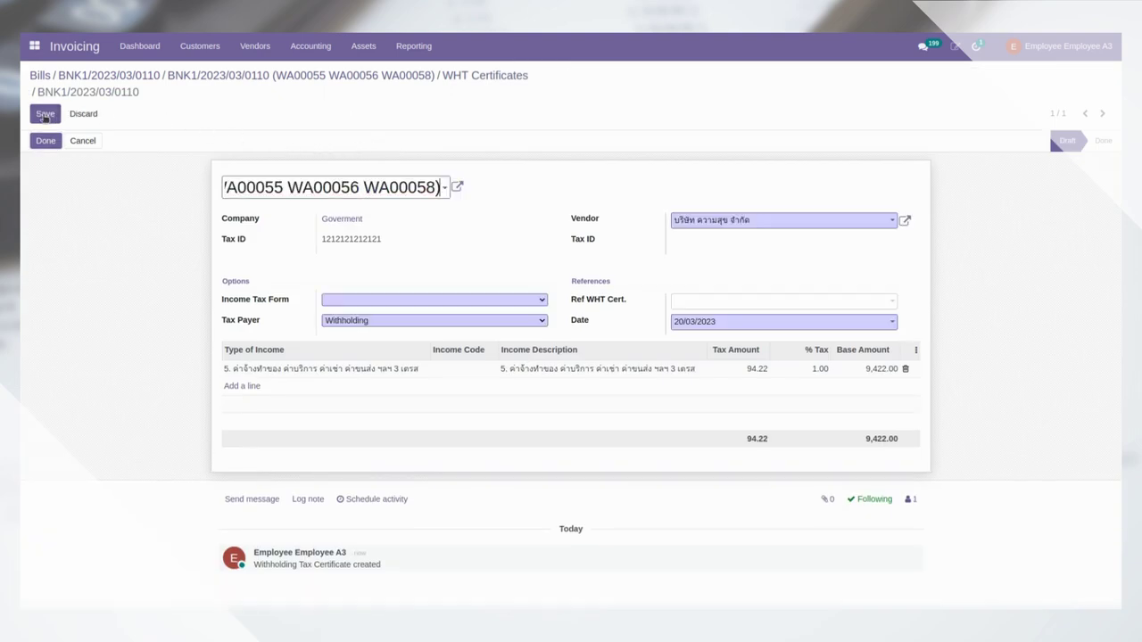
left_click(355, 304)
left_click(361, 346)
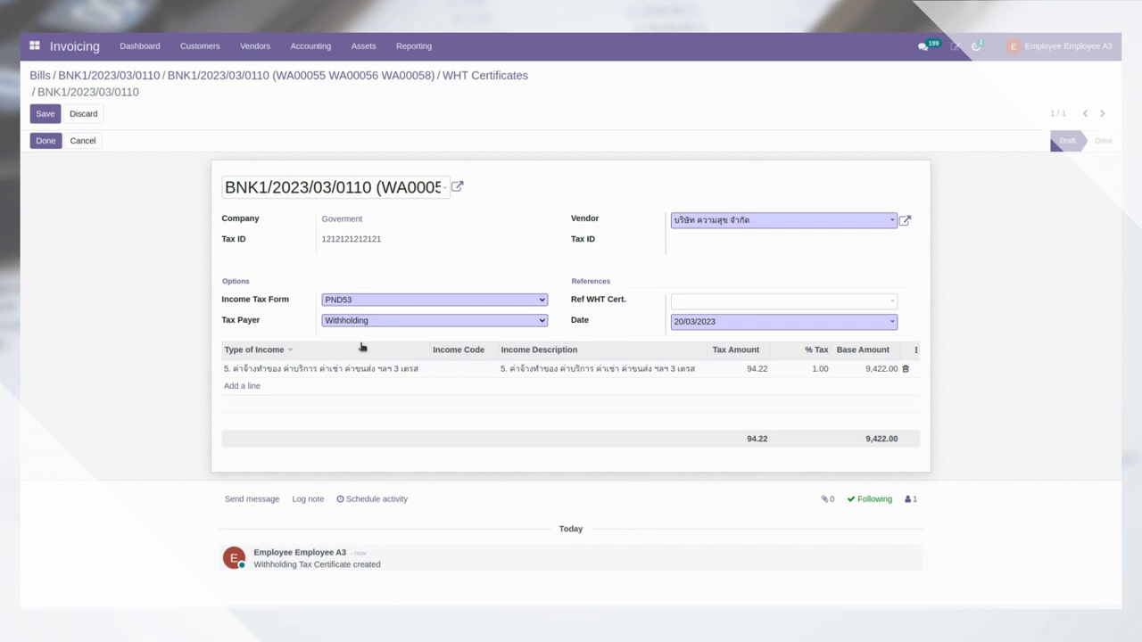
left_click(45, 113)
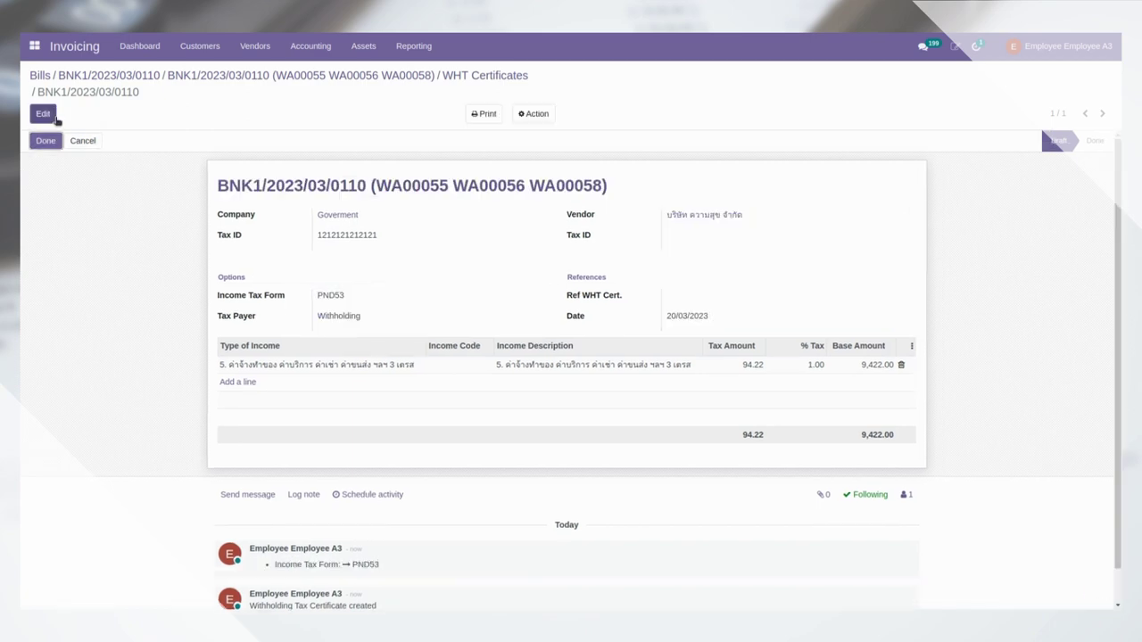
left_click(46, 141)
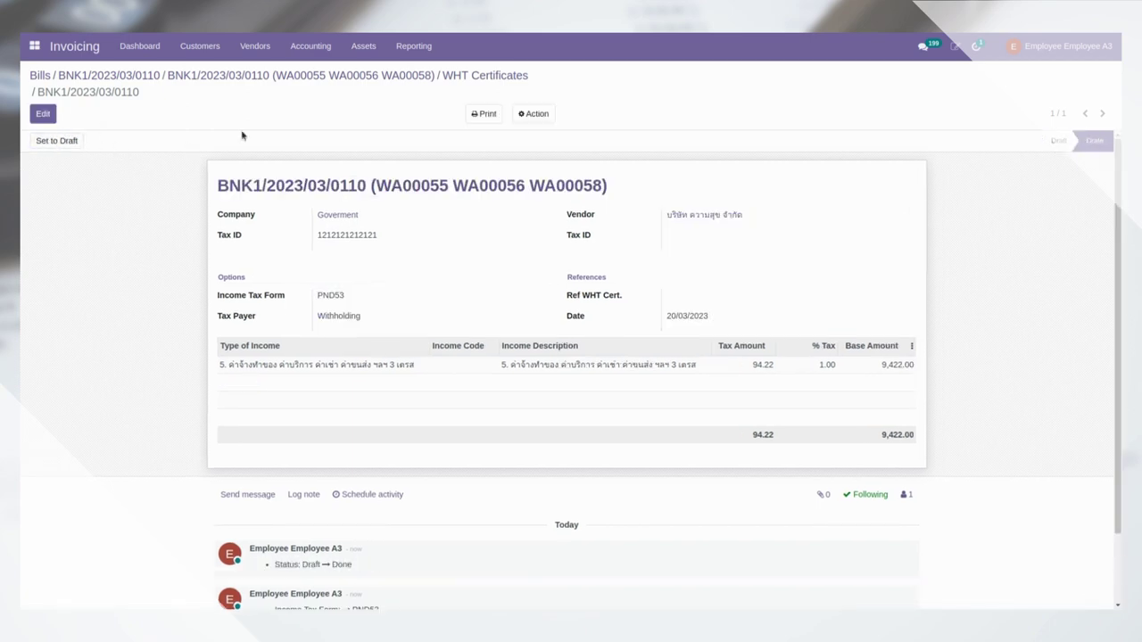
Print the withholding tax certificate and review the generated PDF form
left_click(484, 114)
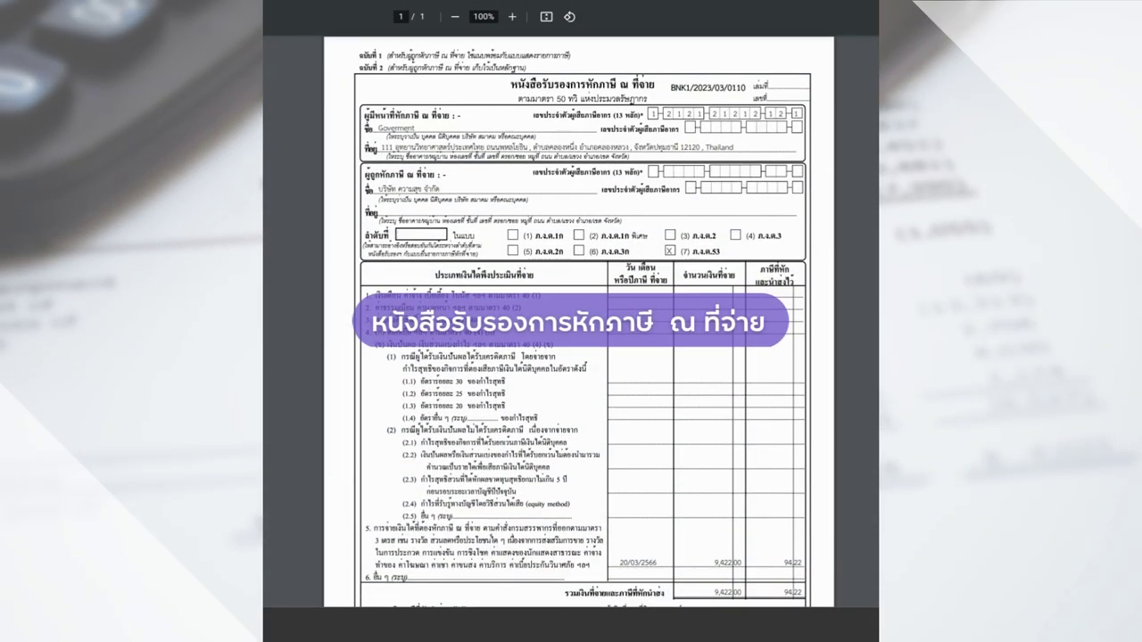
scroll(580, 321, "down", 3)
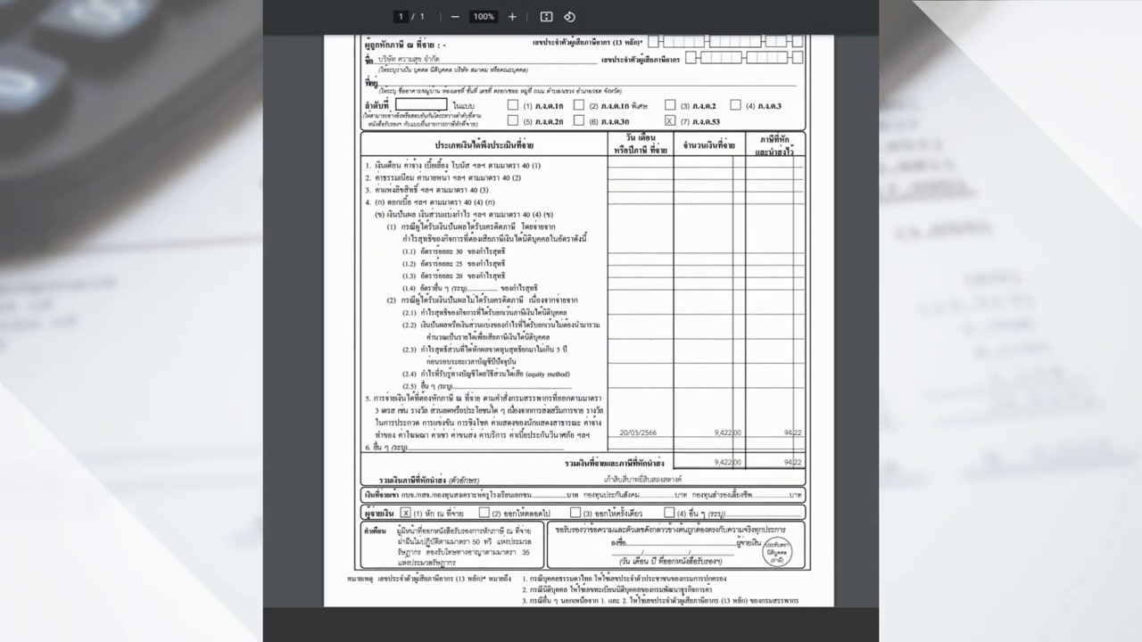
scroll(580, 321, "up", 3)
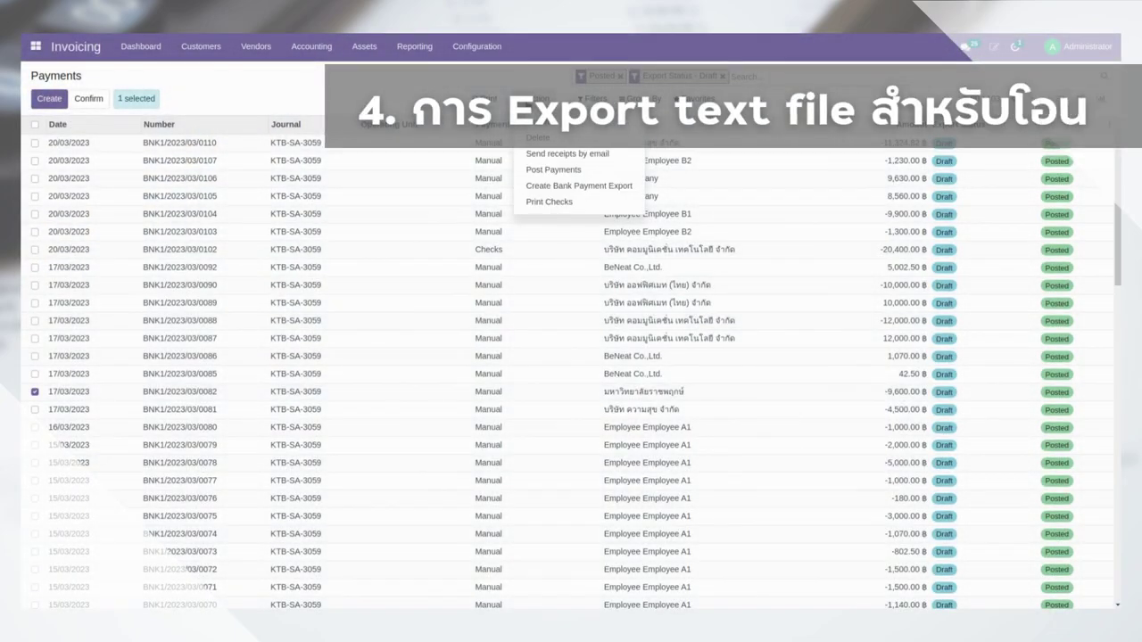
Create a KTB bank payment export from the selected มหาวิทยาลัยราชพฤกษ์ payment with the service type ค่าสินค้า บริการ
left_click(593, 187)
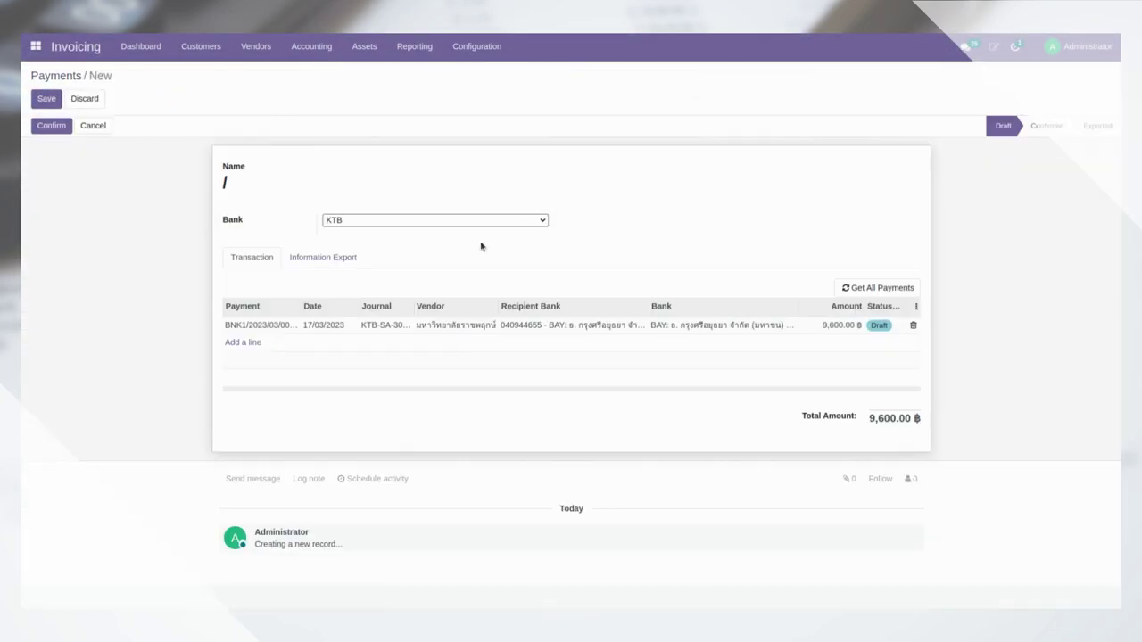
left_click(326, 261)
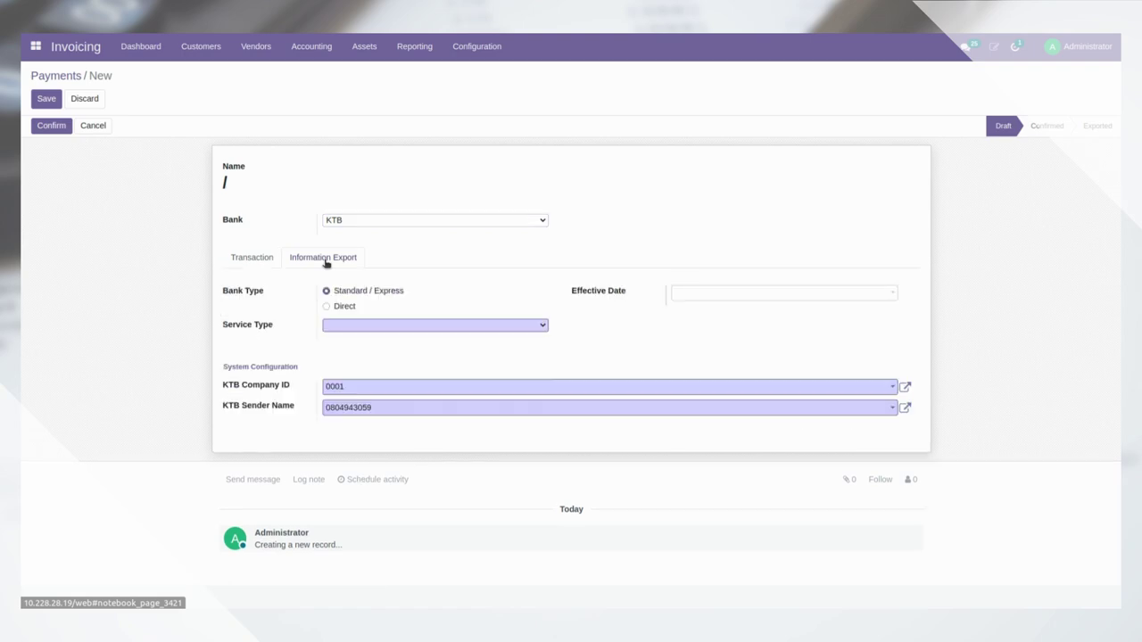
left_click(383, 326)
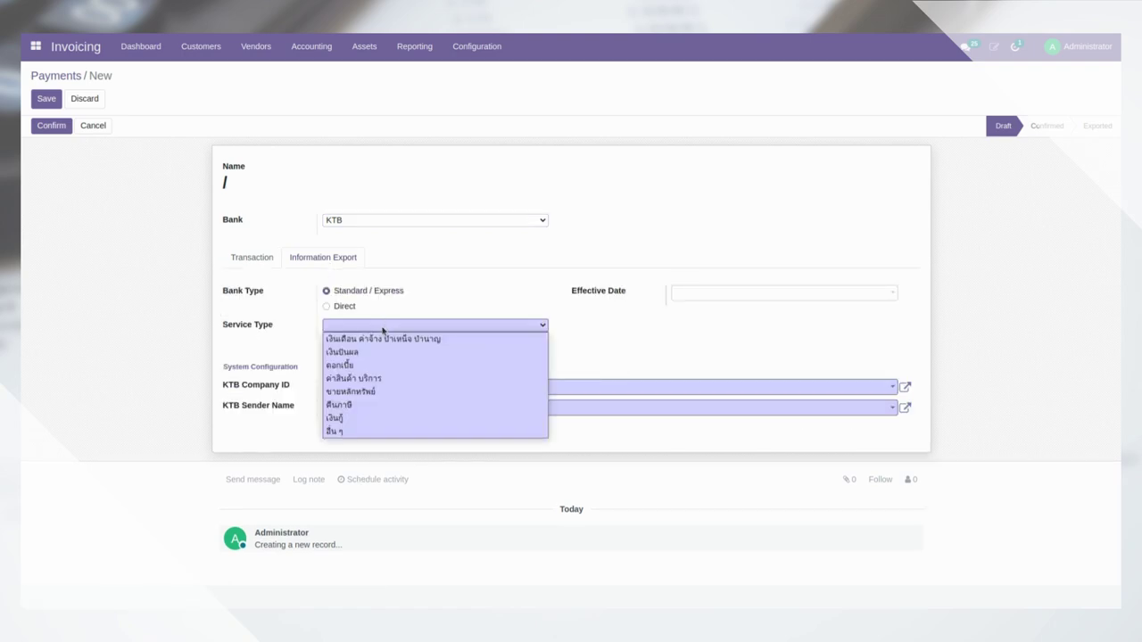
left_click(390, 379)
Set the bank payment export's effective date to 20/03/2023, then save and confirm the export
left_click(724, 295)
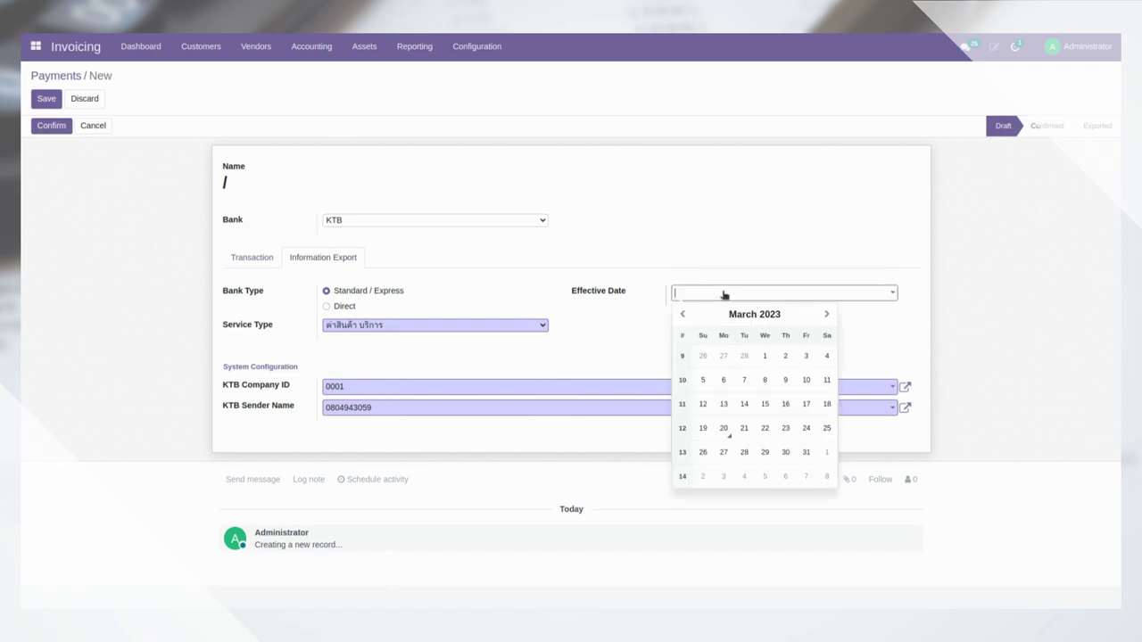
left_click(723, 430)
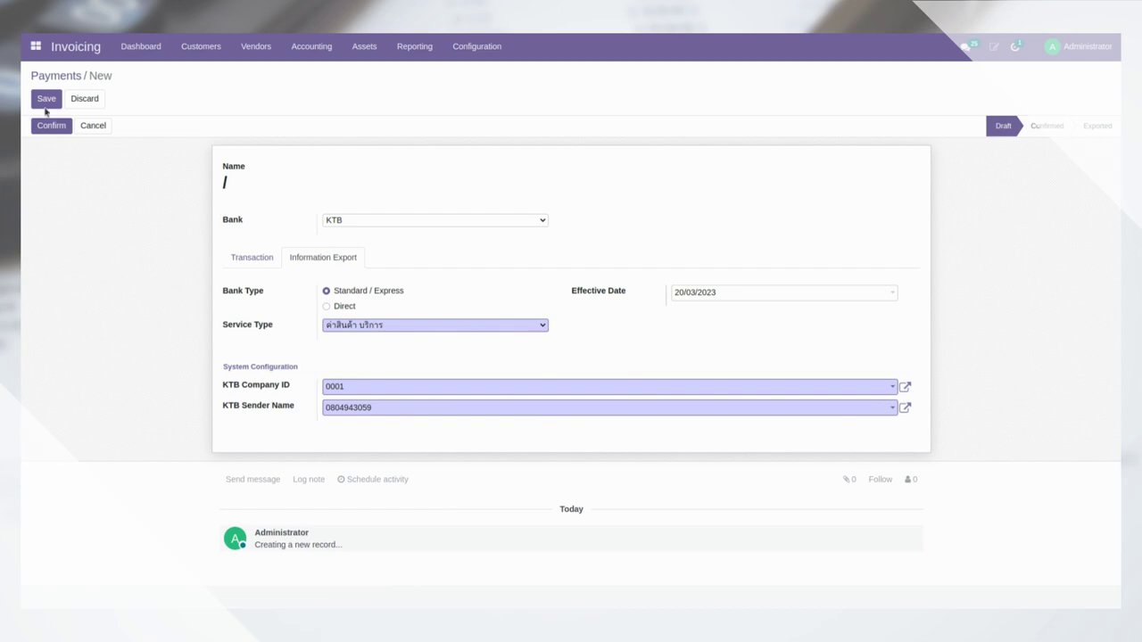
left_click(46, 101)
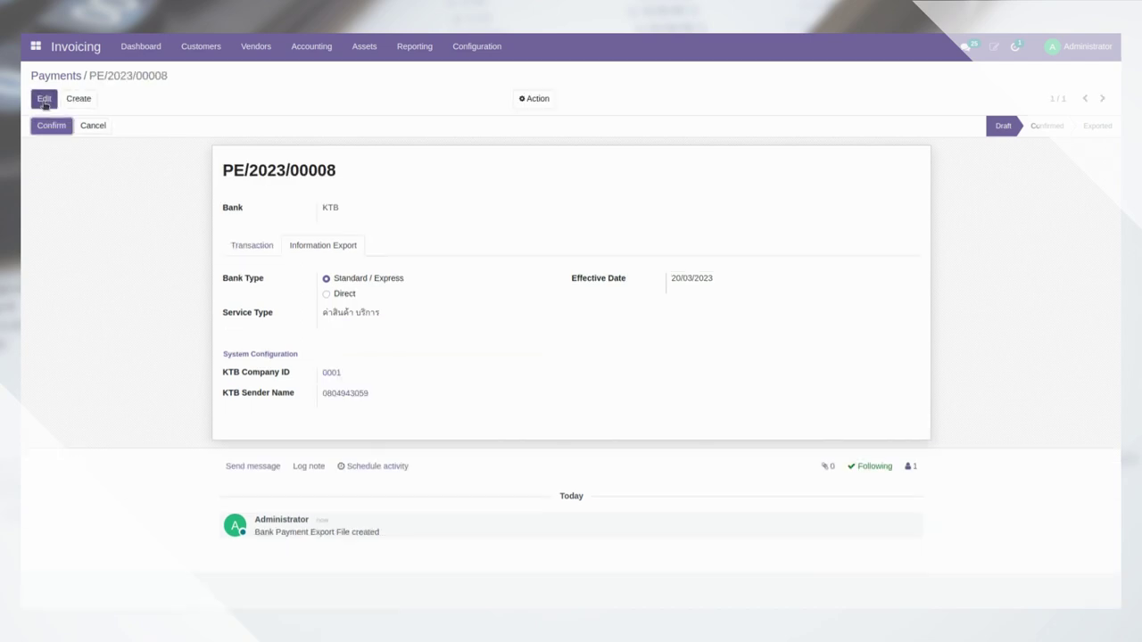
left_click(51, 126)
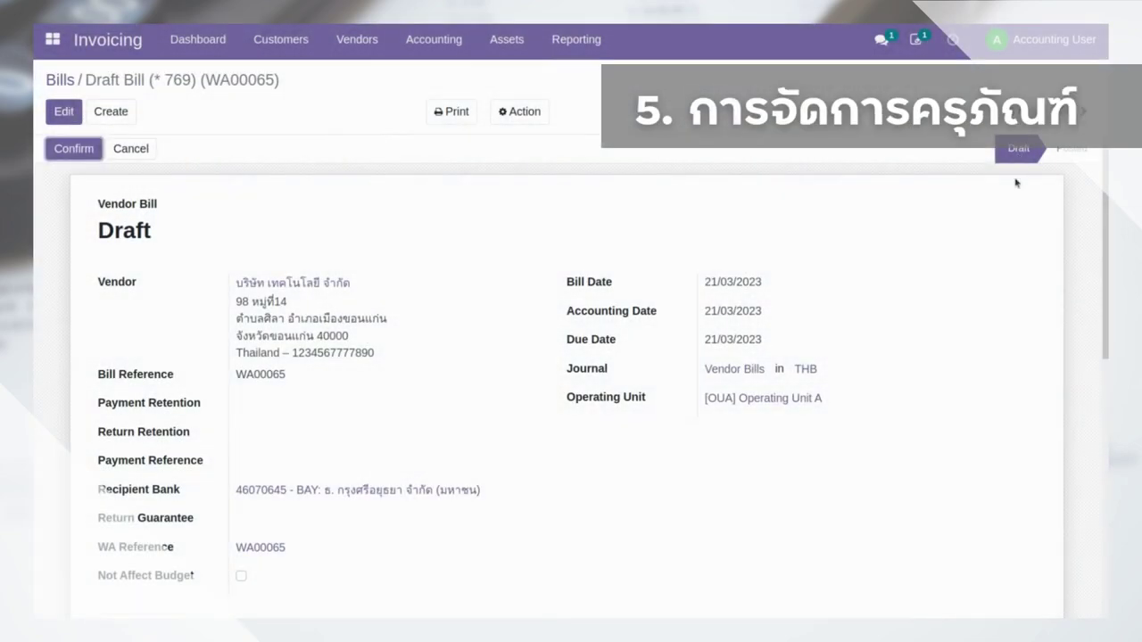
Confirm the draft vendor bill WA00065 from บริษัท เทคโนโลยี จำกัด
left_click(74, 148)
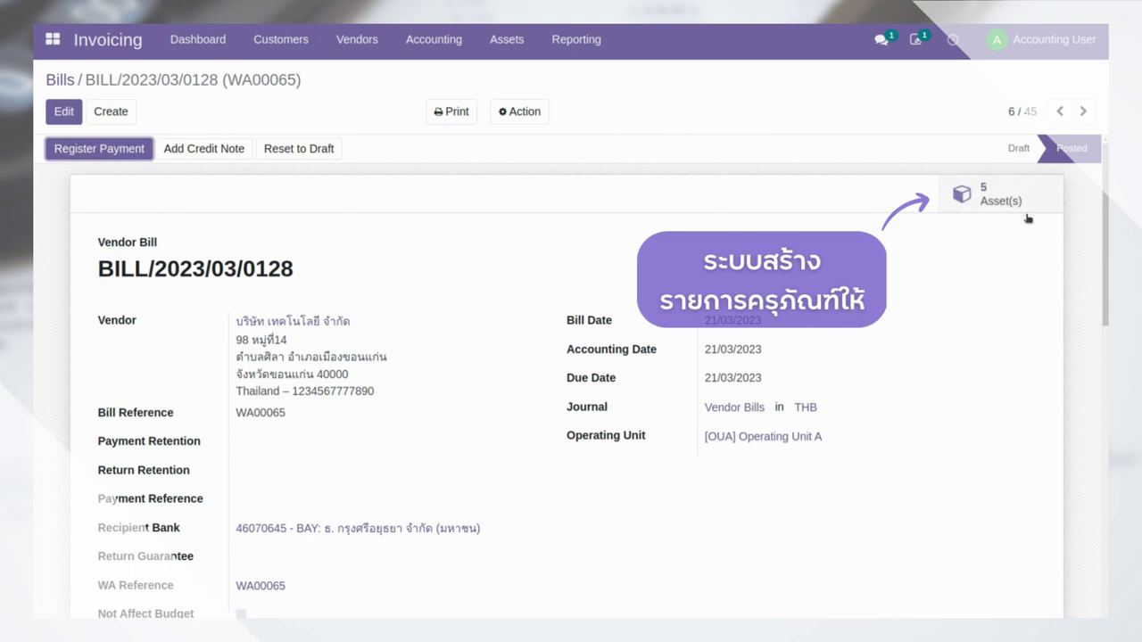
Open the โต๊ะประชุม asset created from bill BILL/2023/03/0128 and examine its general, other and depreciation details
left_click(1011, 191)
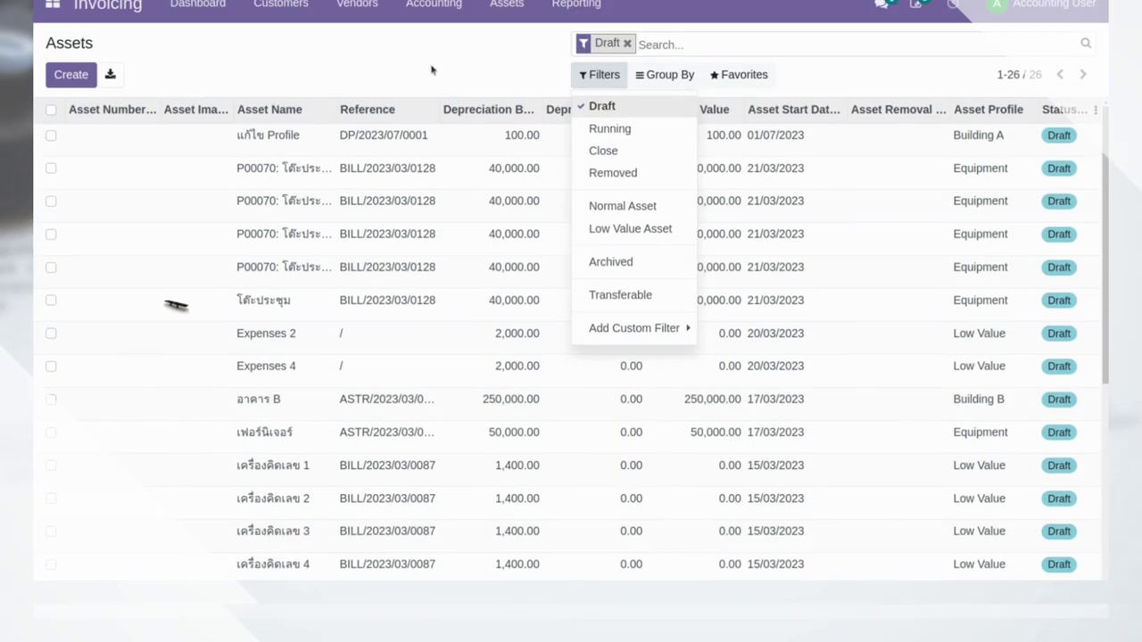
left_click(248, 344)
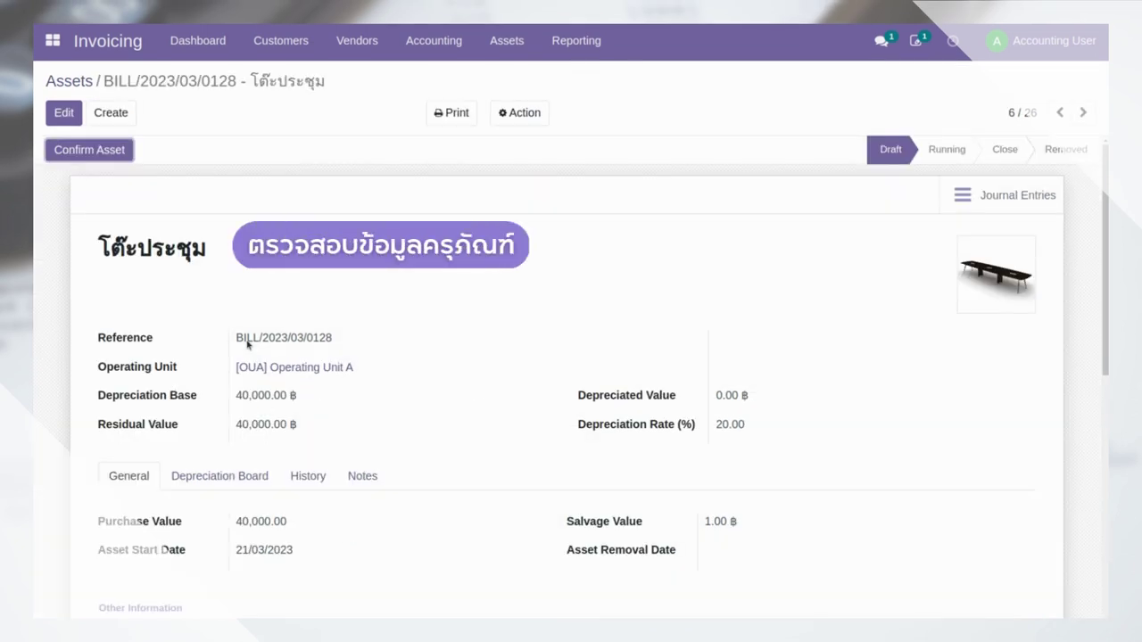
scroll(248, 344, "down", 2)
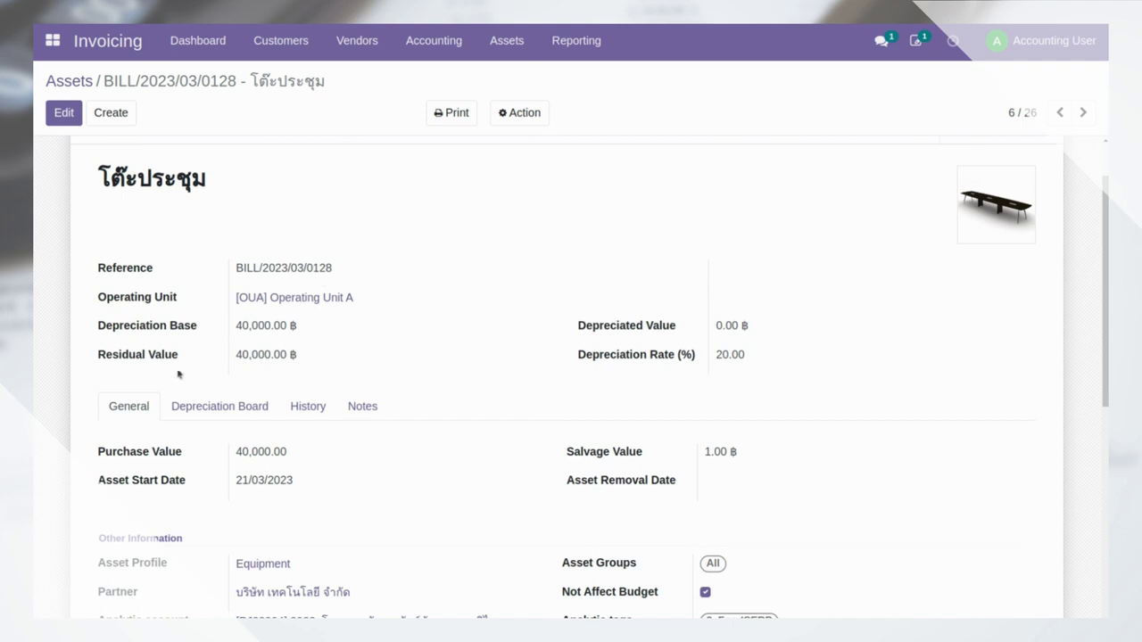
scroll(116, 354, "down", 2)
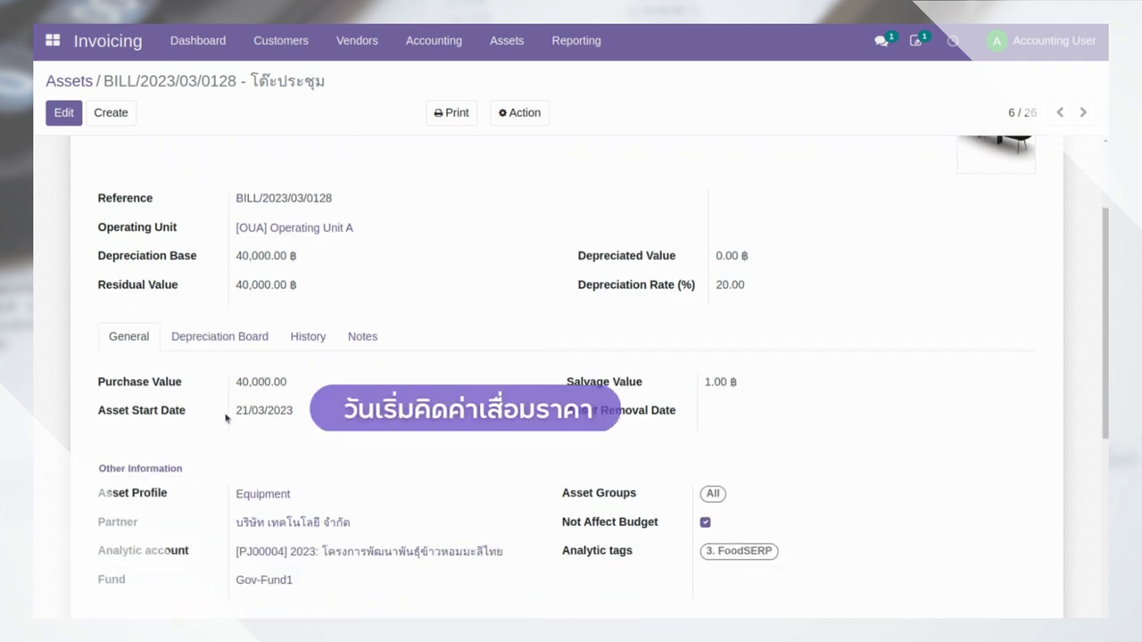
scroll(258, 416, "down", 2)
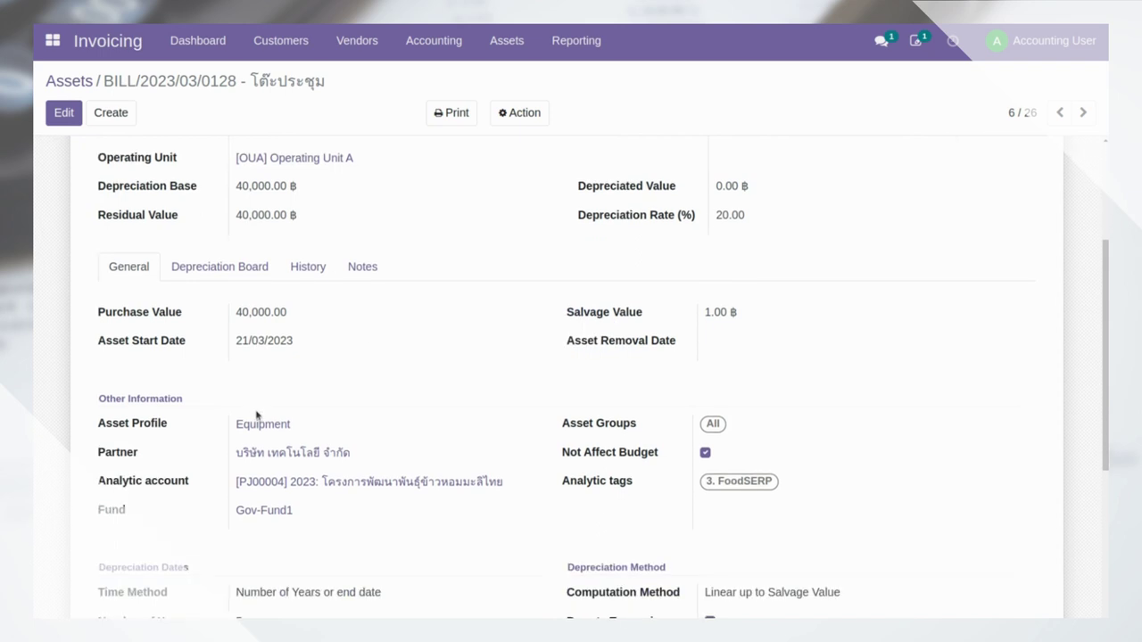
scroll(388, 352, "down", 2)
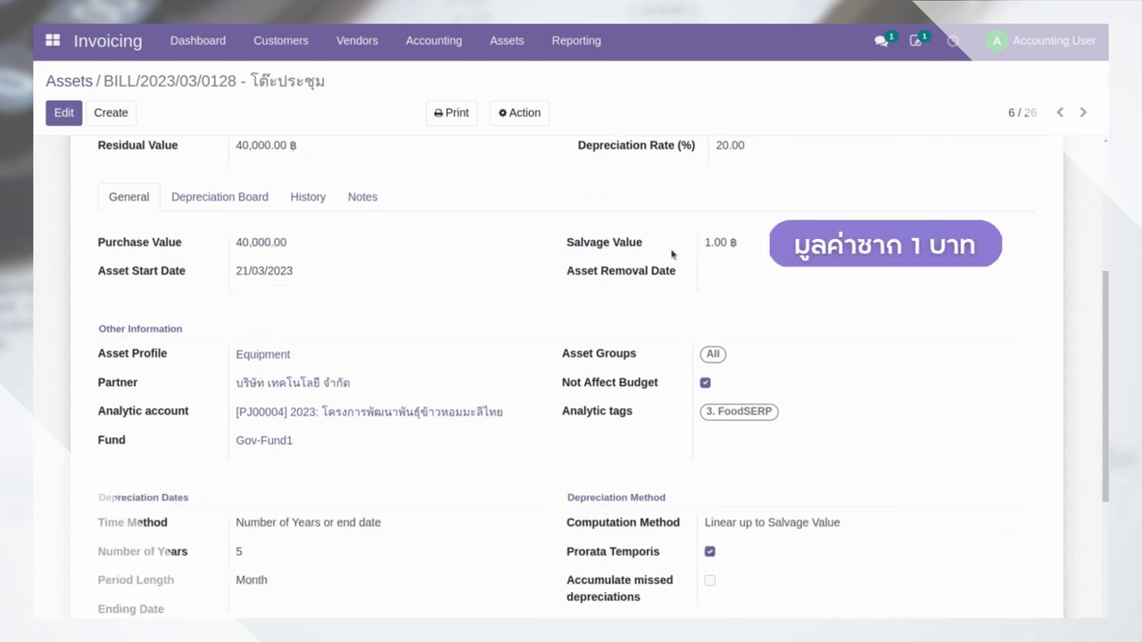
scroll(294, 403, "down", 1)
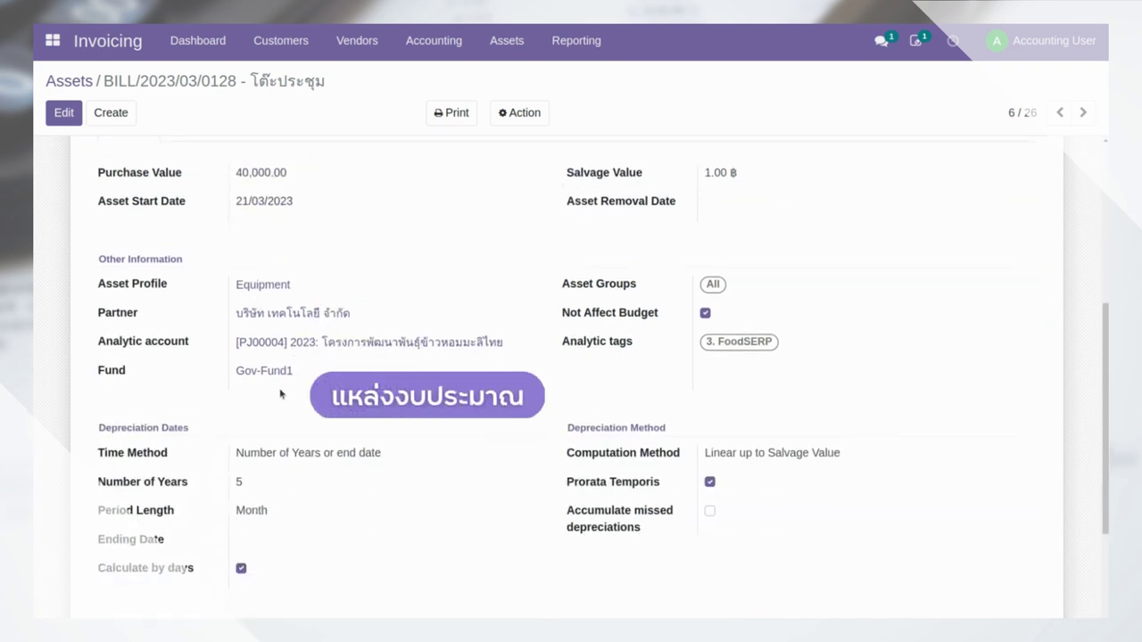
scroll(279, 393, "down", 1)
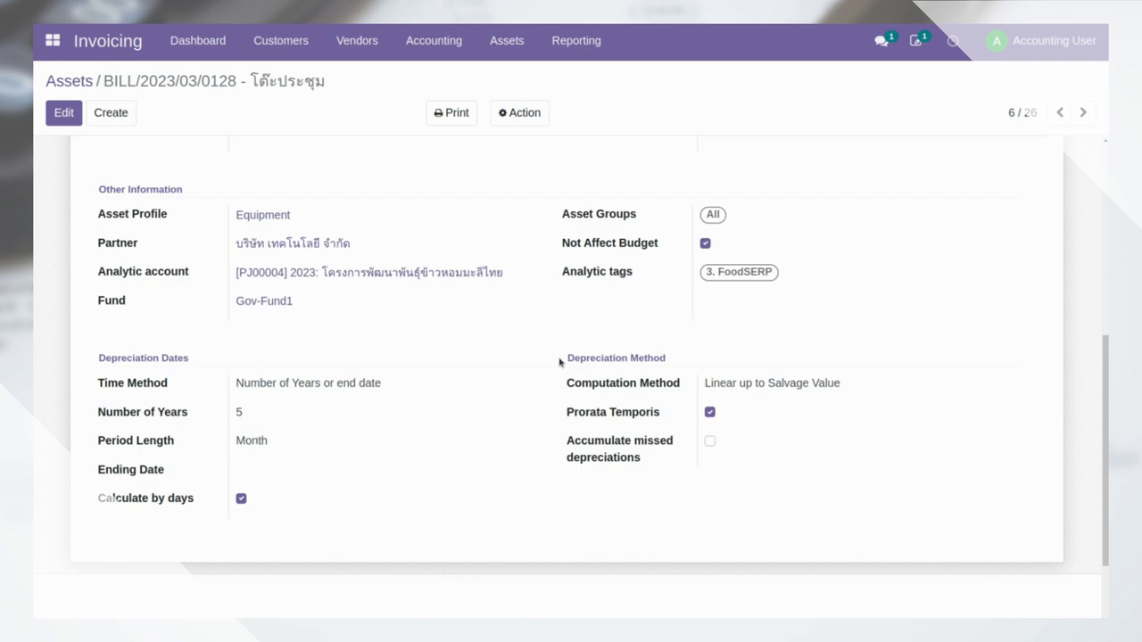
scroll(652, 382, "up", 4)
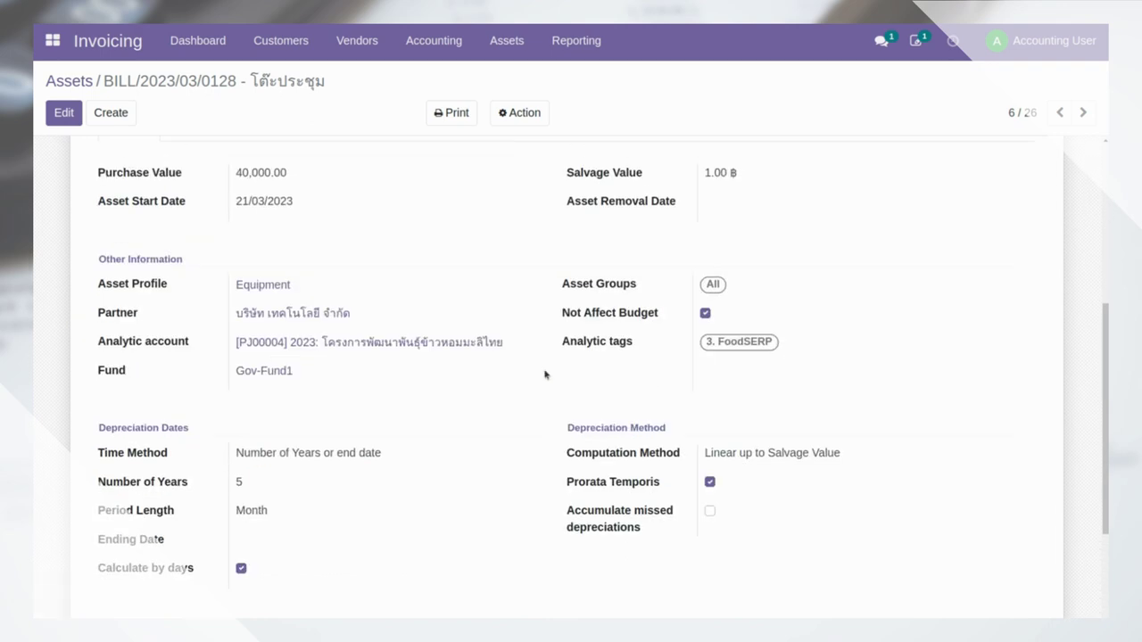
scroll(545, 374, "up", 2)
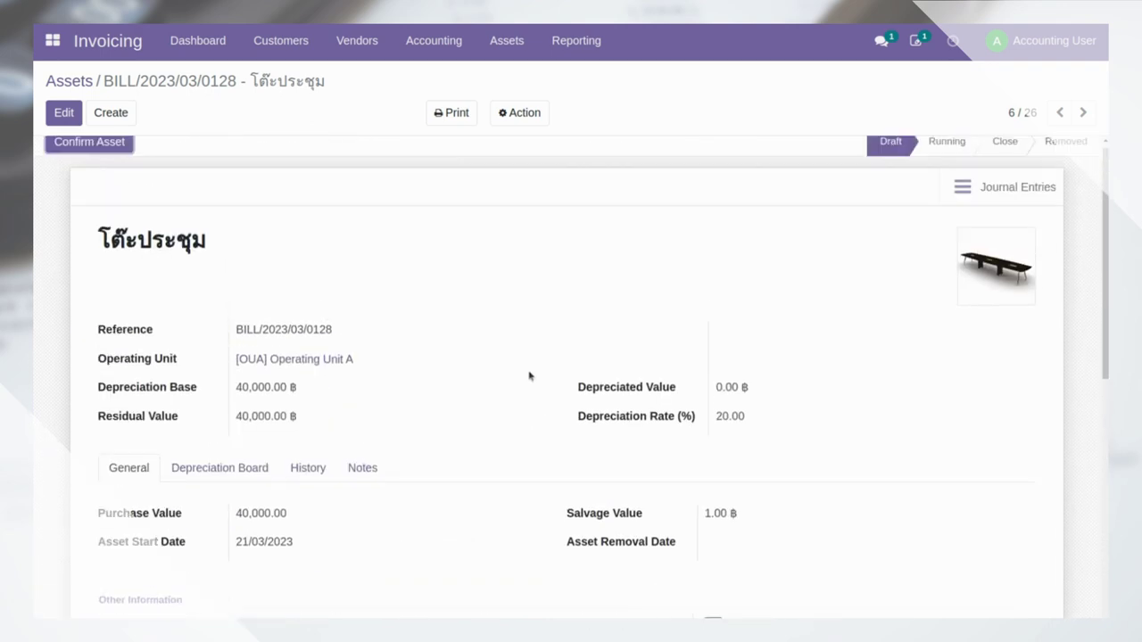
Compute the depreciation board of the โต๊ะประชุม asset, review its lines and confirm the asset
left_click(239, 480)
scroll(306, 474, "down", 1)
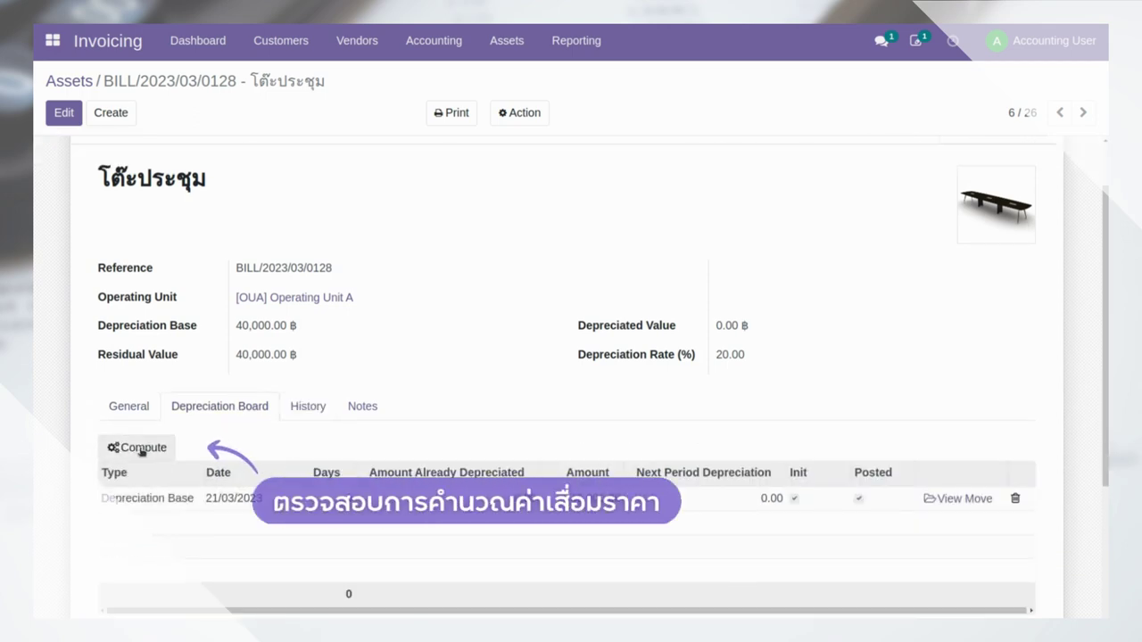
left_click(141, 449)
scroll(433, 506, "down", 1)
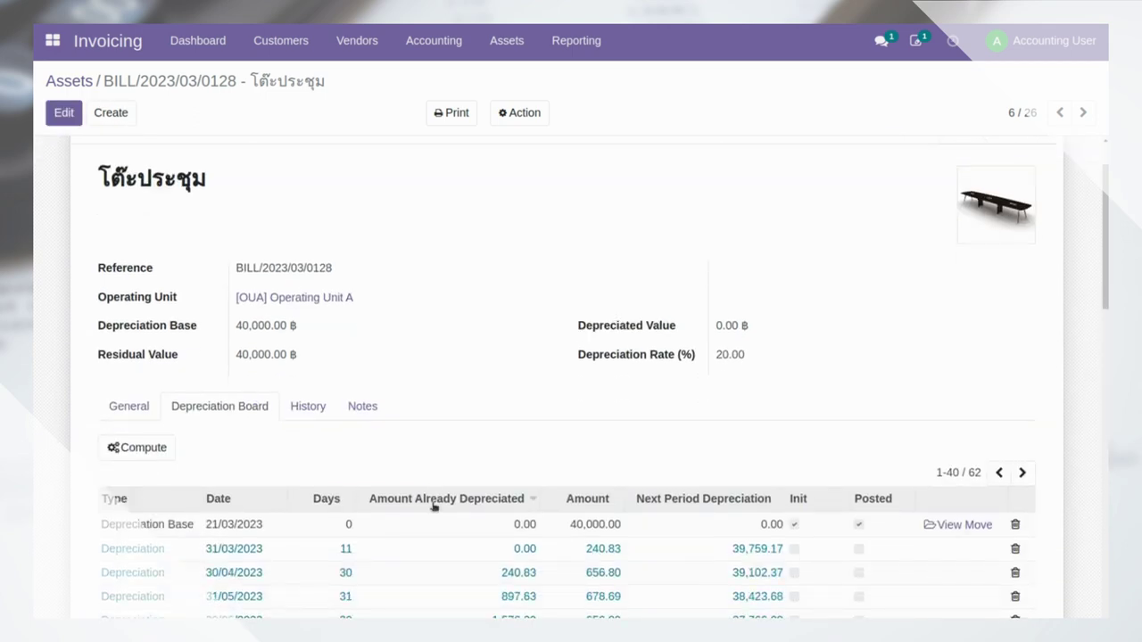
scroll(433, 506, "down", 3)
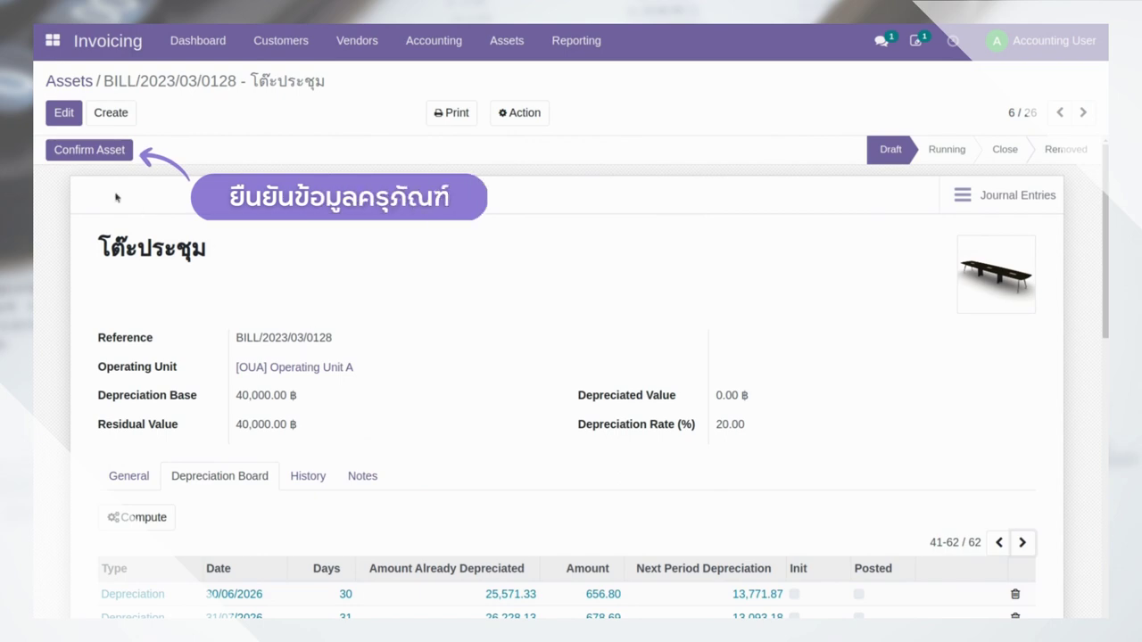
left_click(89, 150)
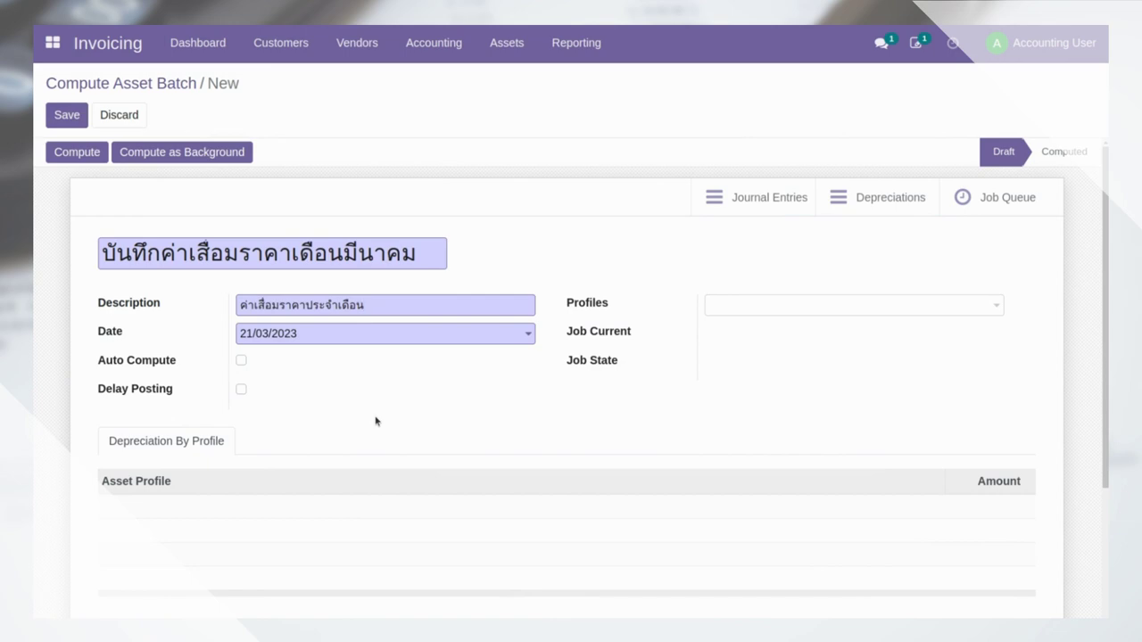
Date the asset batch บันทึกค่าเสื่อมราคาเดือนมีนาคม 31/03/2023 with no profile restriction, then save and compute it
left_click(349, 336)
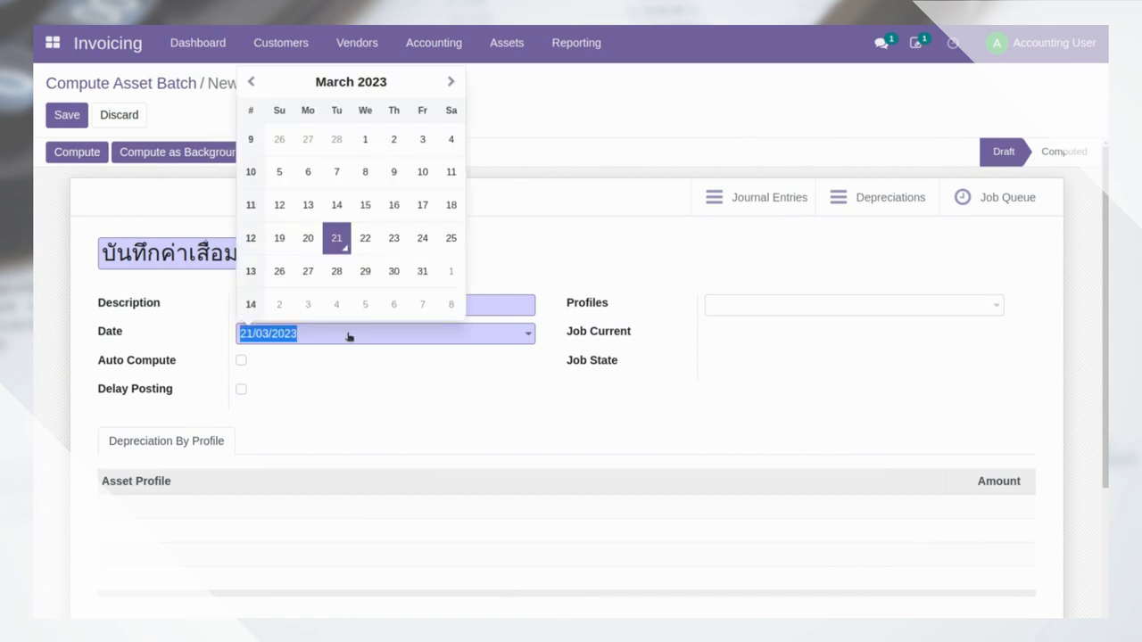
left_click(417, 274)
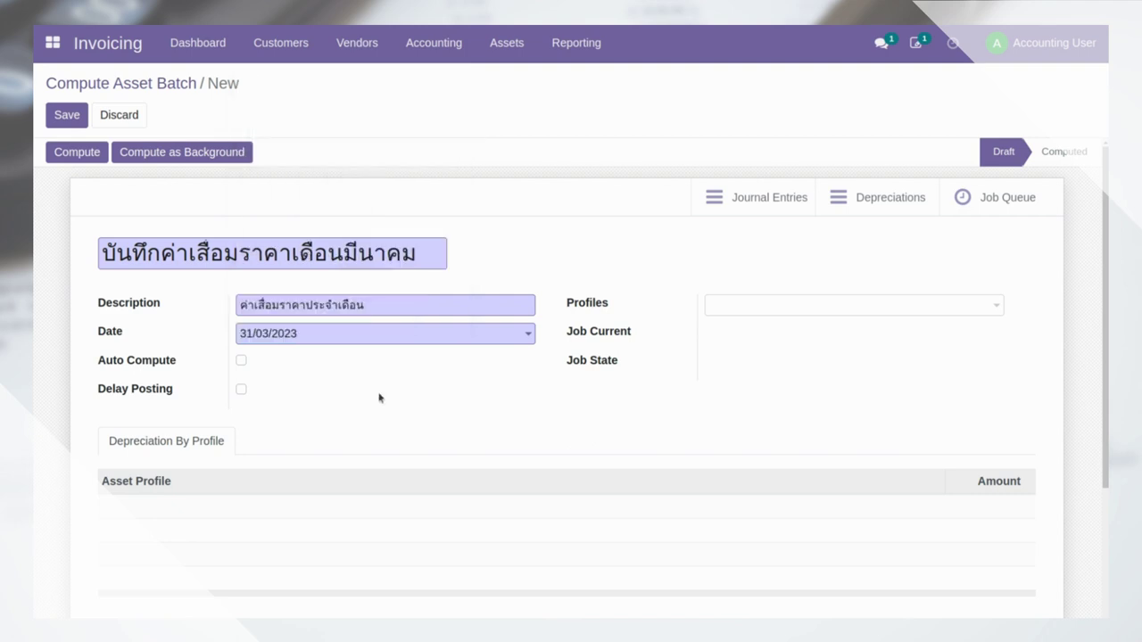
left_click(763, 309)
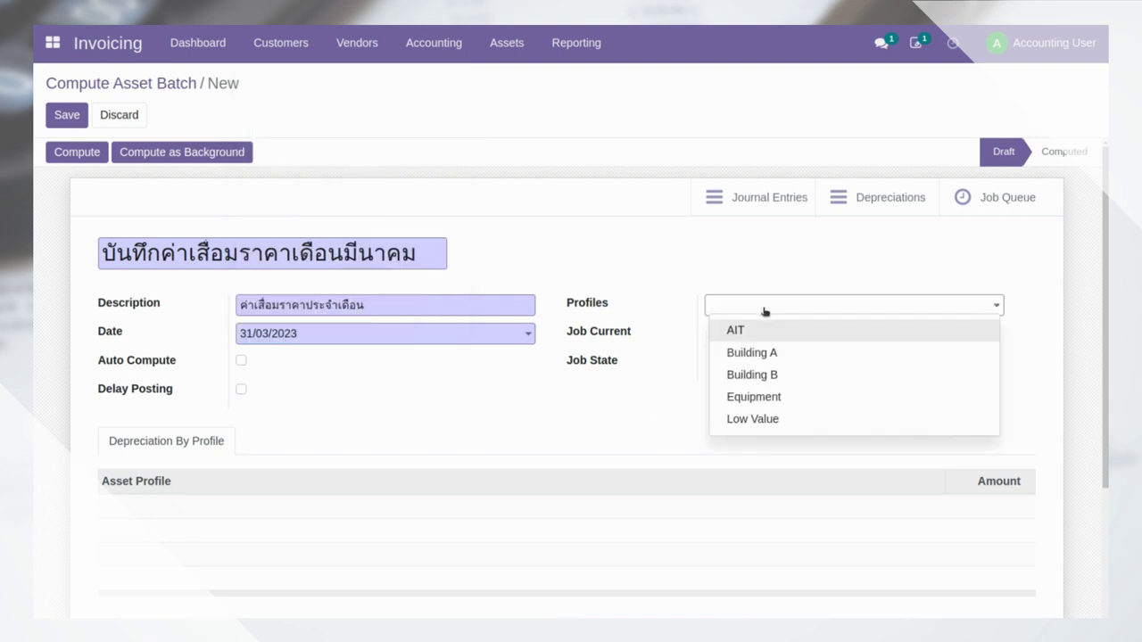
left_click(466, 418)
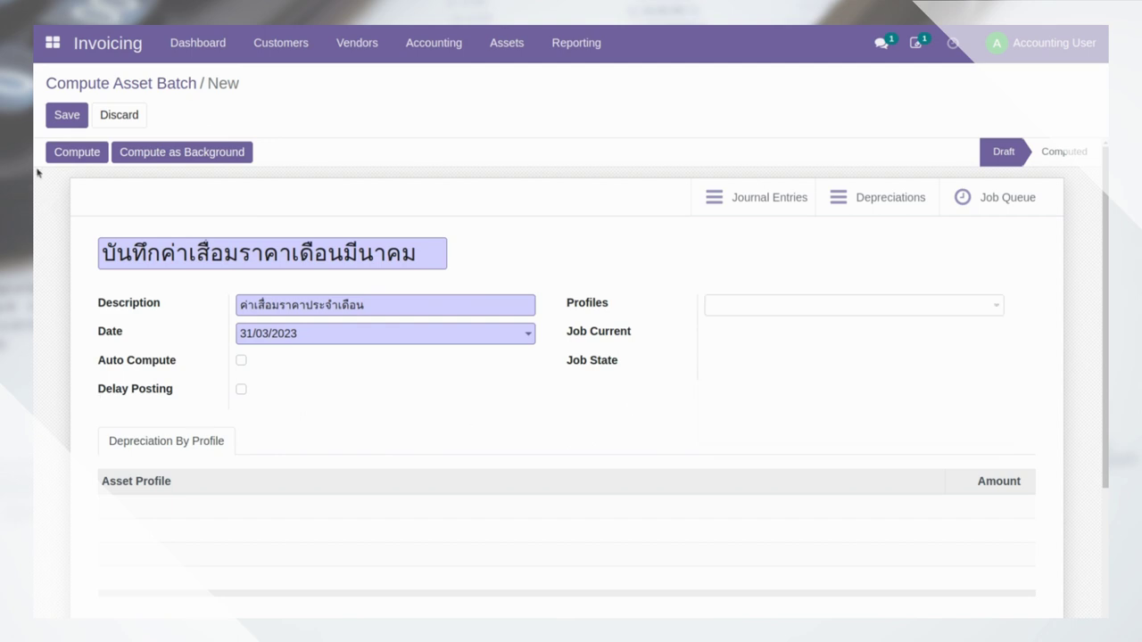
left_click(57, 118)
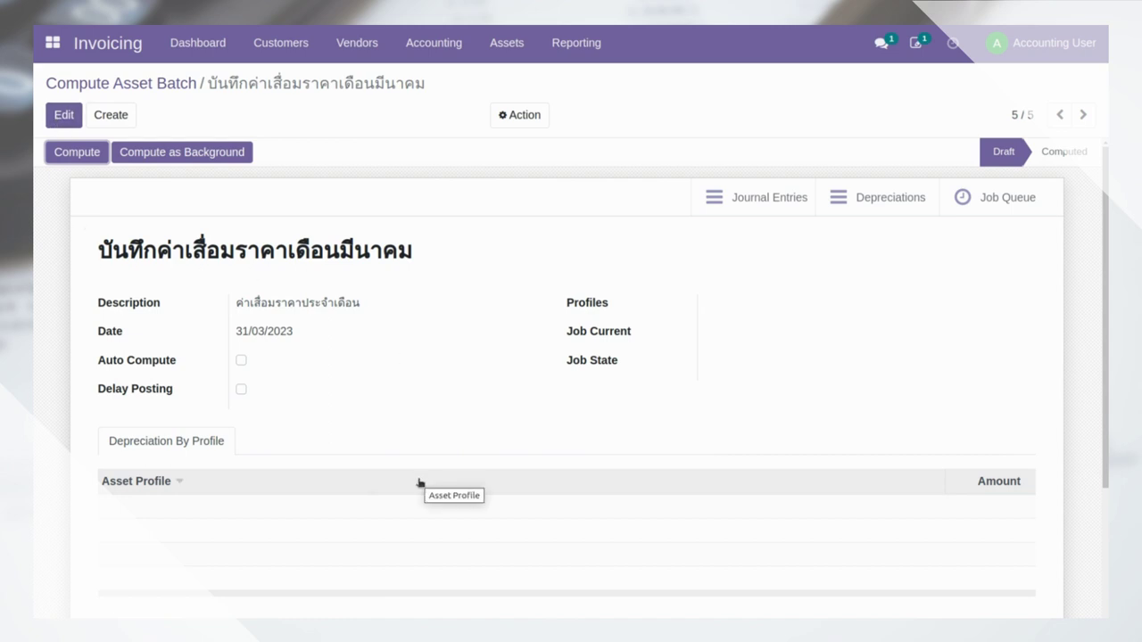
left_click(80, 153)
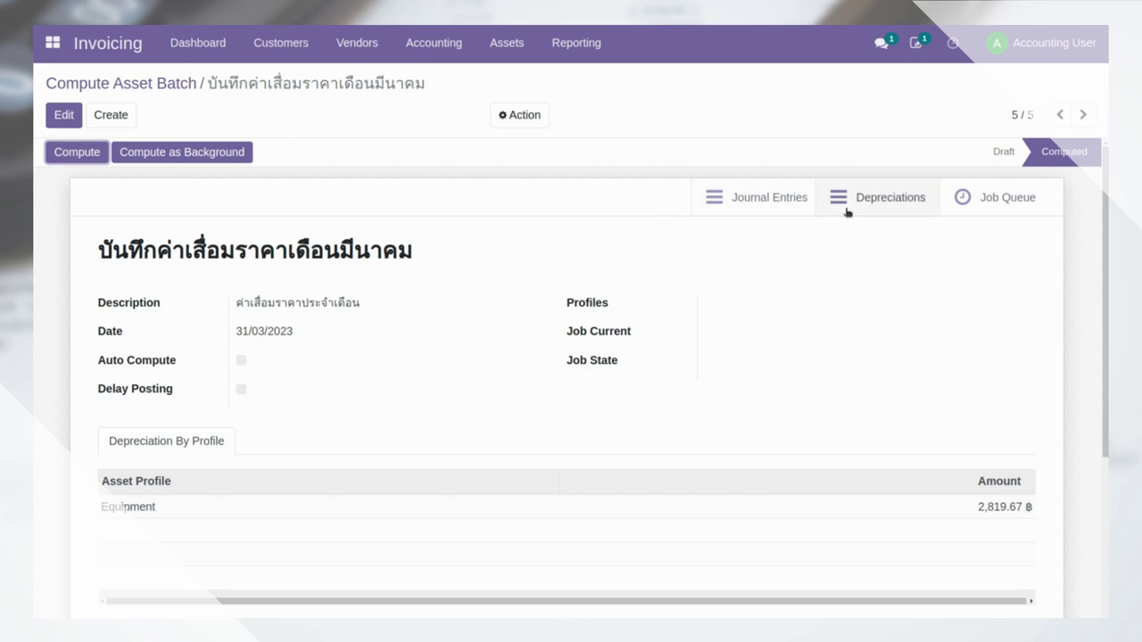
Open depreciation entry DP/2023/02/0001 from the batch's journal entries and examine its full account names and item amounts
left_click(769, 202)
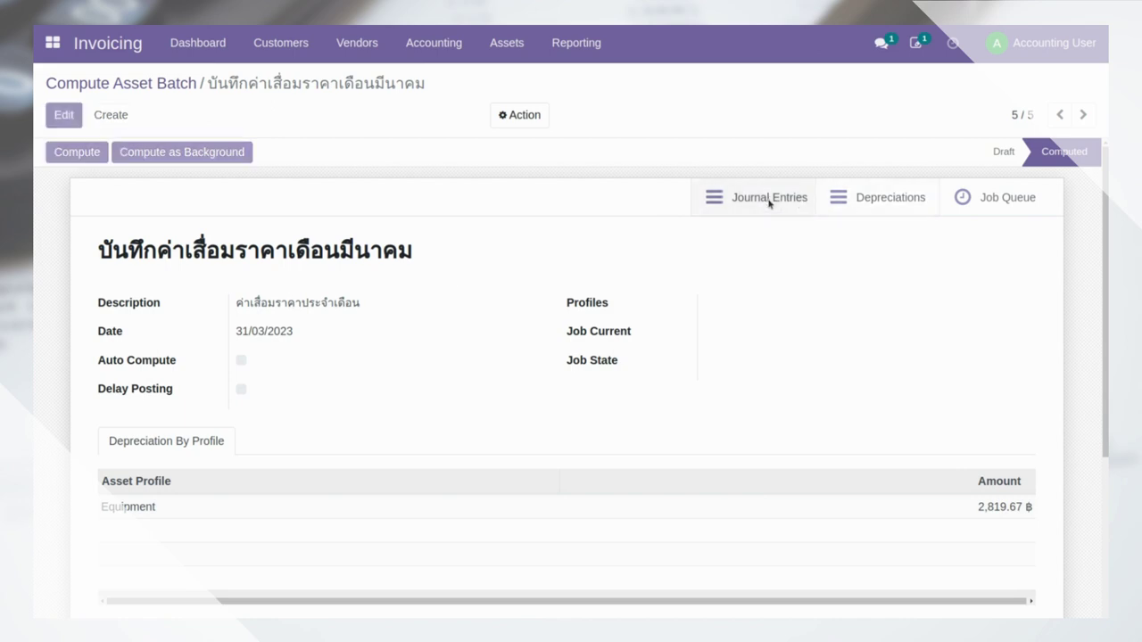
left_click(731, 321)
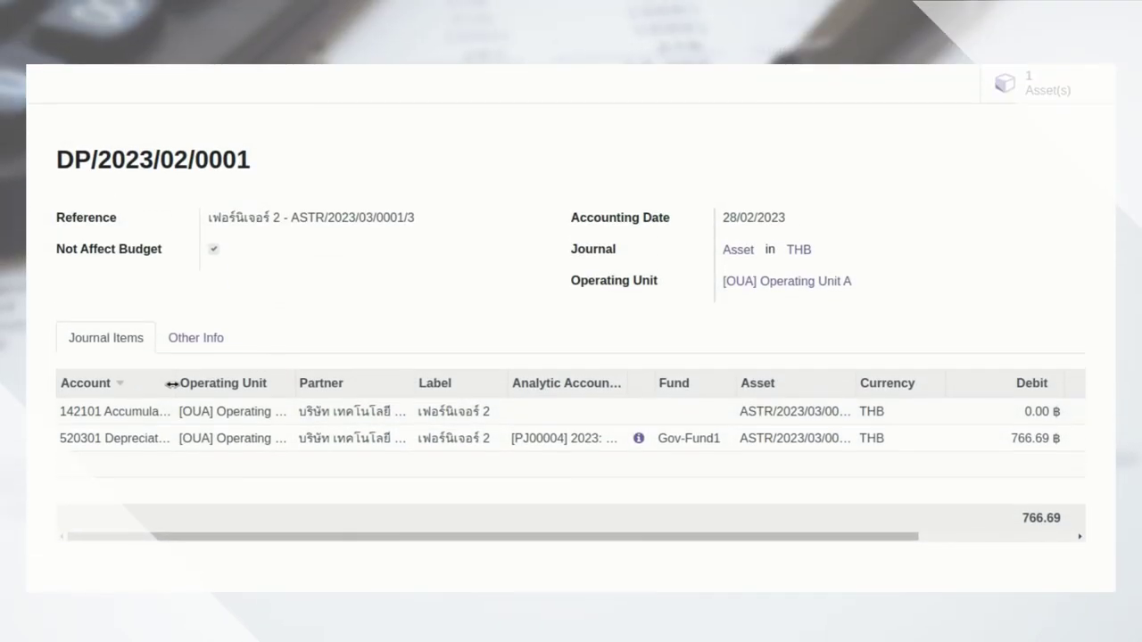
left_click_drag(172, 384, 306, 393)
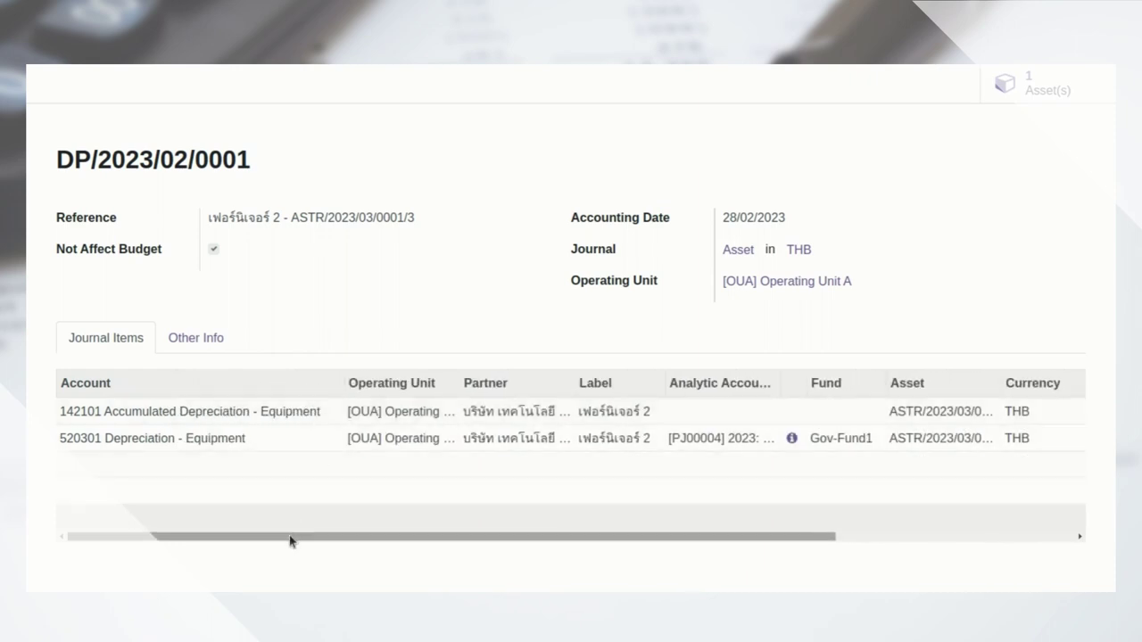
left_click_drag(290, 540, 576, 538)
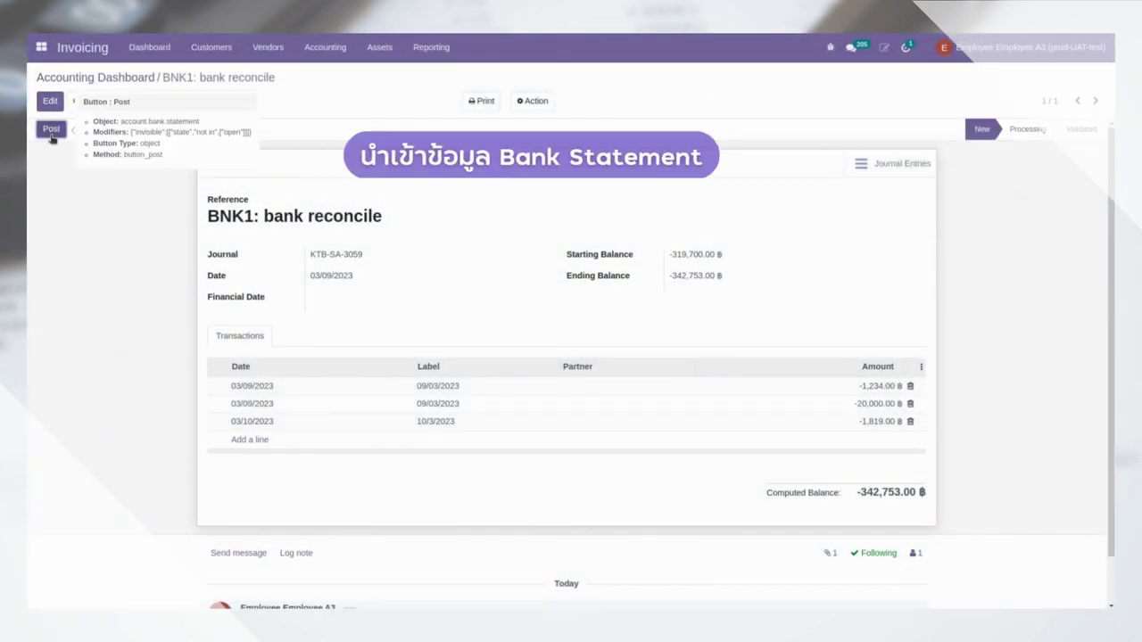
Post the BNK1: bank reconcile statement and reconcile its 1,819.00 ฿ line against vendor payment BNK1/2023/03/0049
left_click(51, 130)
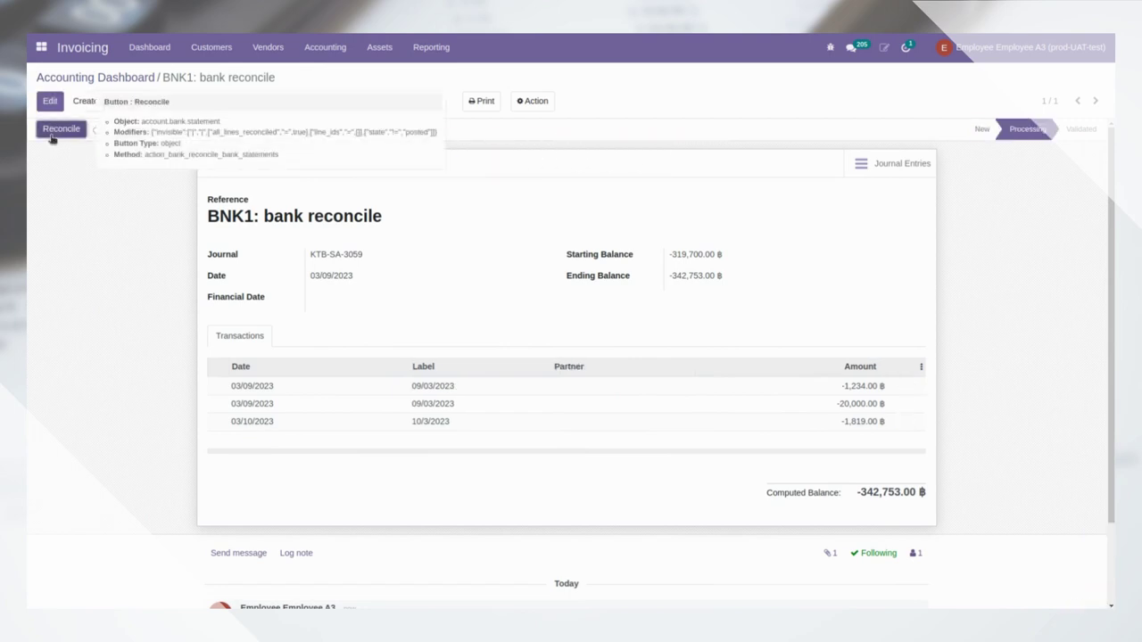
left_click(51, 134)
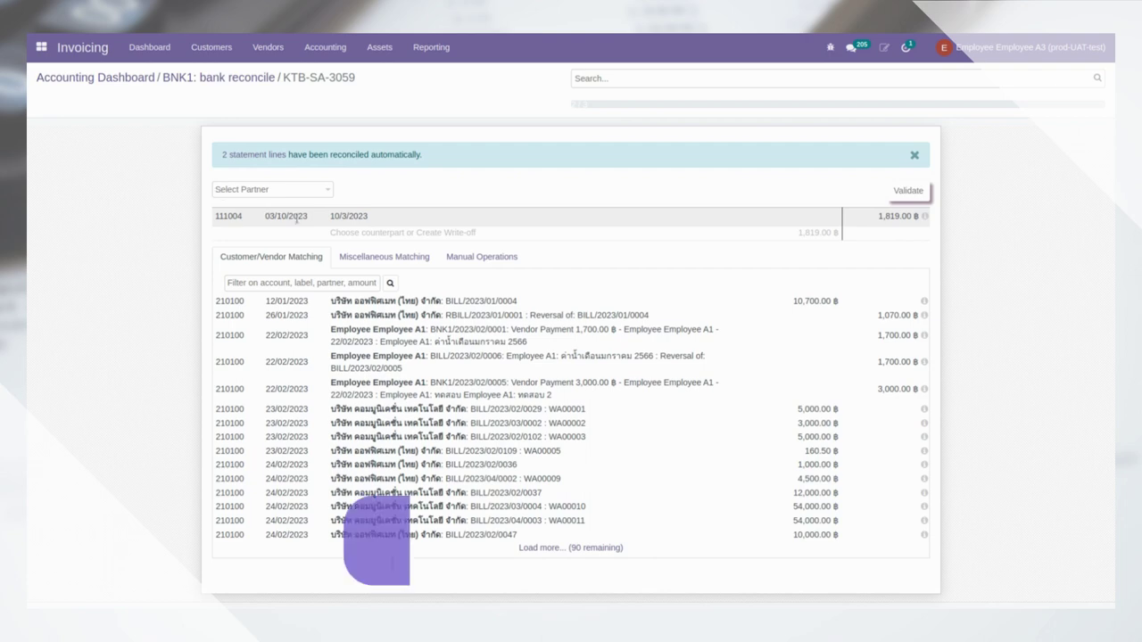
left_click(384, 259)
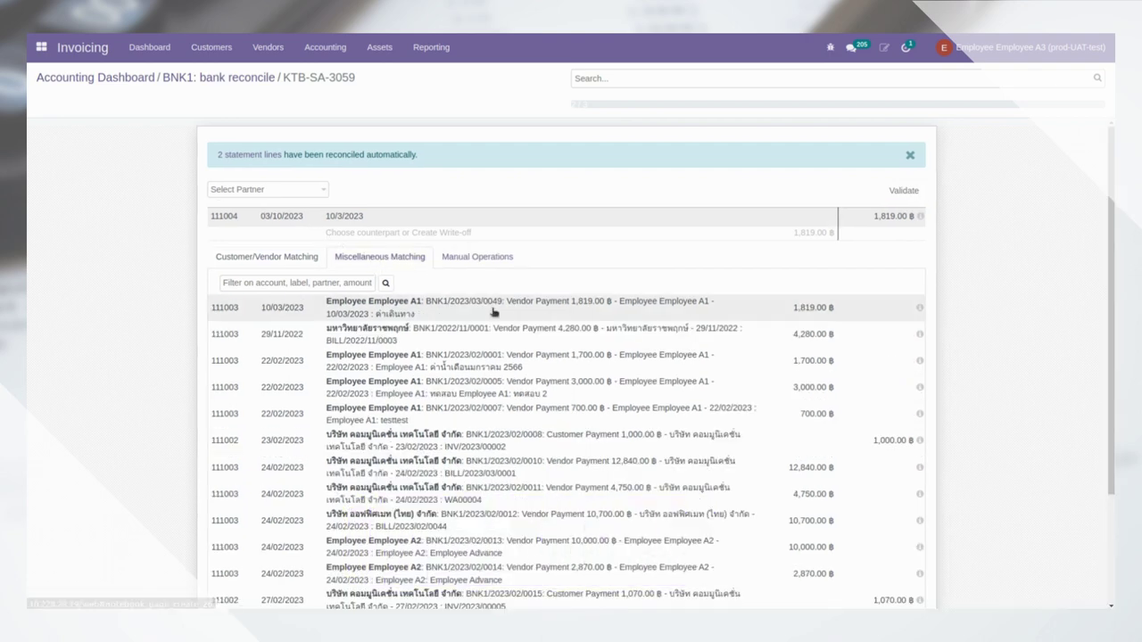
left_click(494, 307)
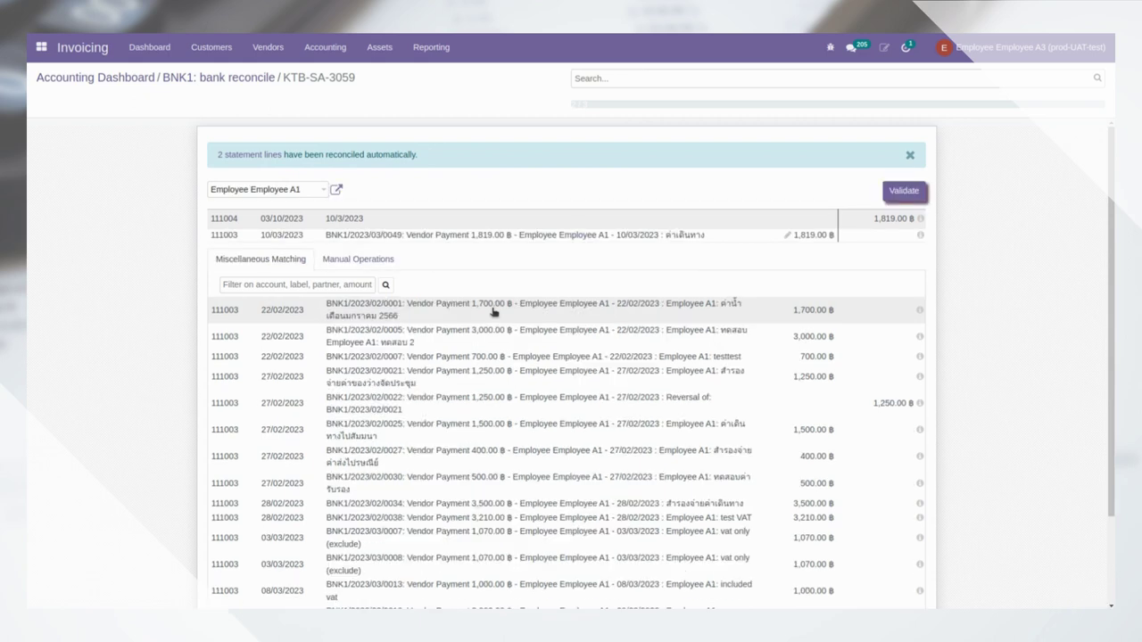
left_click(904, 193)
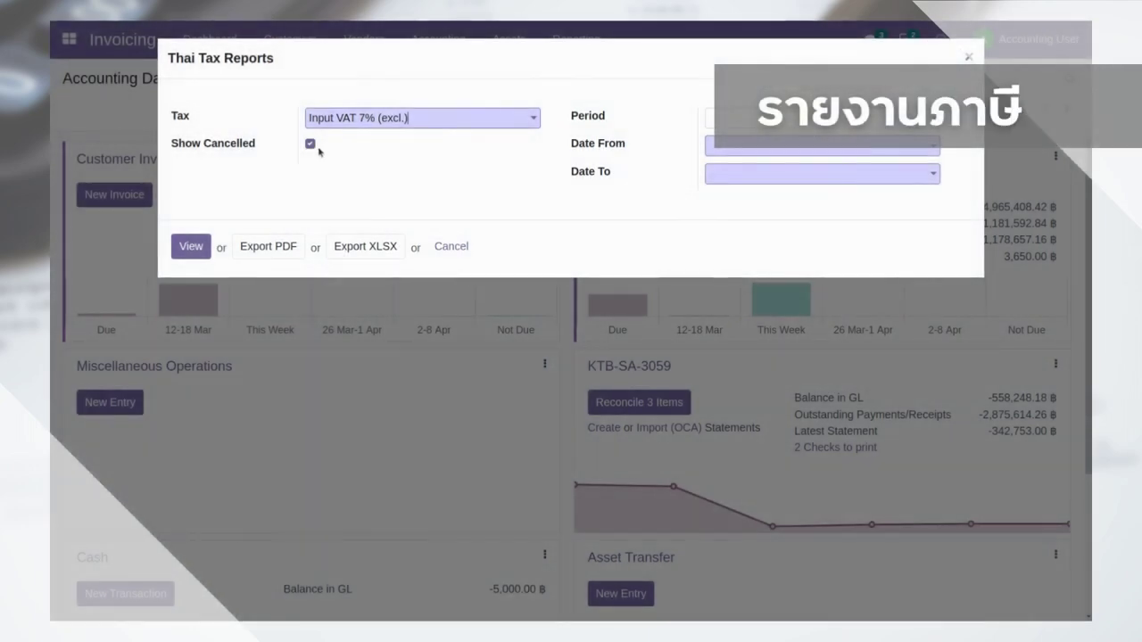
Generate the on-screen Thai tax report for Input VAT 7% (excl.), period Feb 23, excluding cancelled entries
left_click(310, 144)
left_click(728, 117)
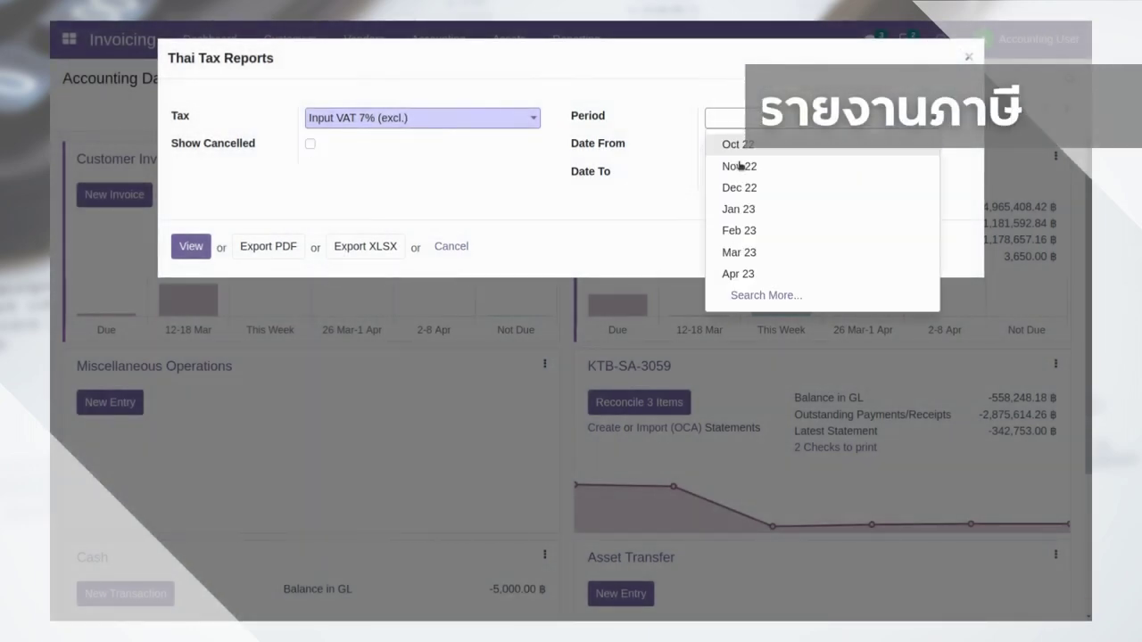
left_click(754, 225)
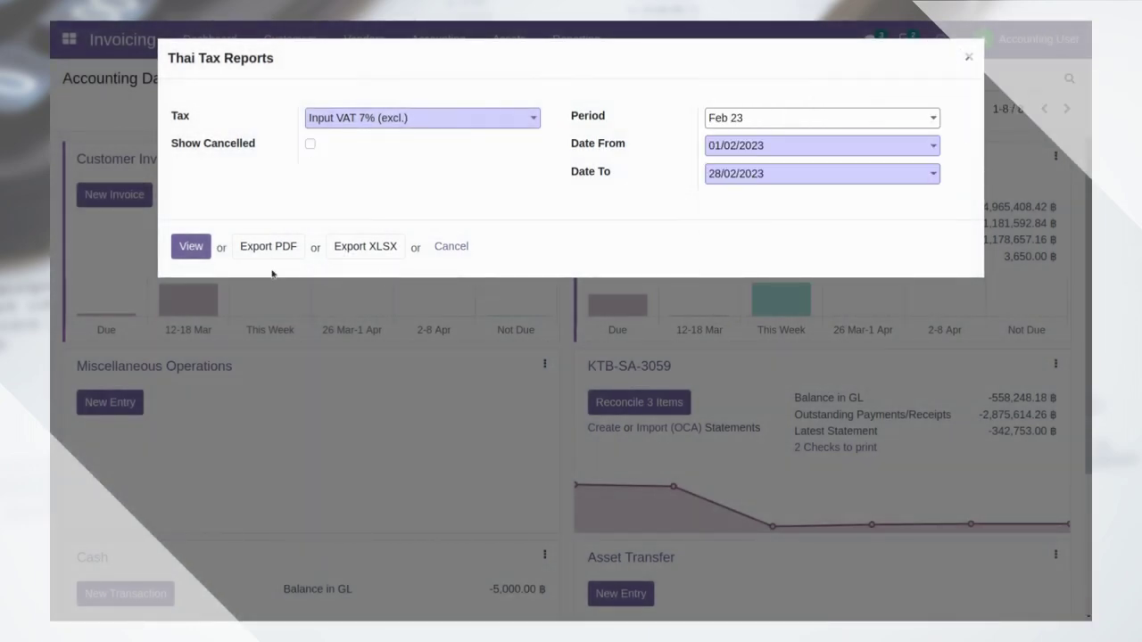
left_click(188, 247)
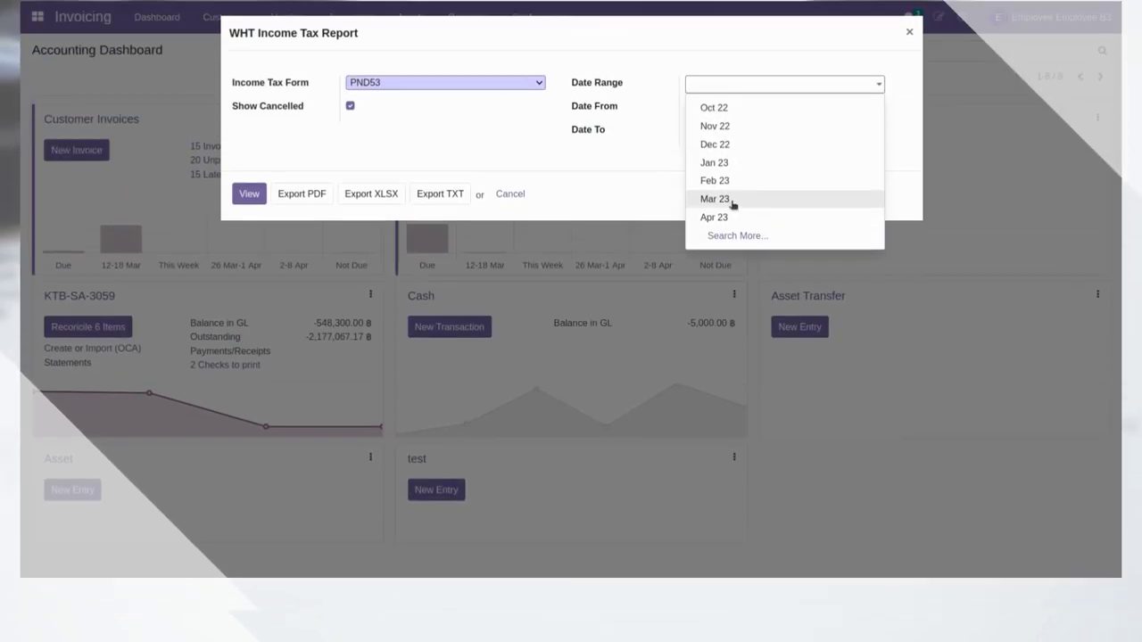
Generate the PND53 withholding income tax report for Mar 23 and print it as a PDF form
left_click(733, 198)
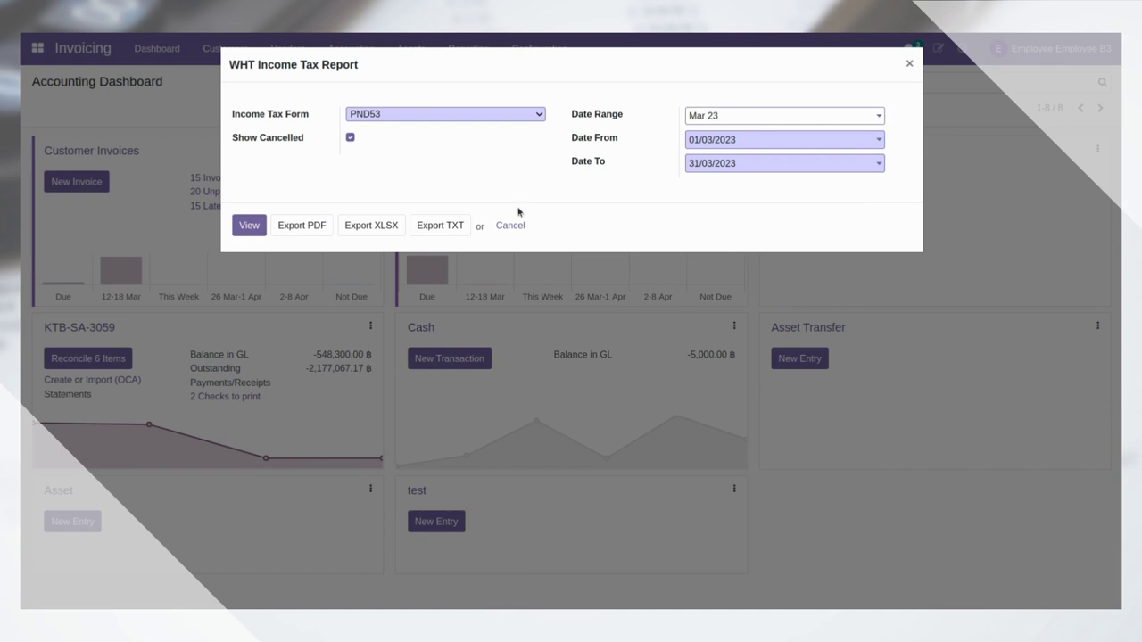
left_click(248, 226)
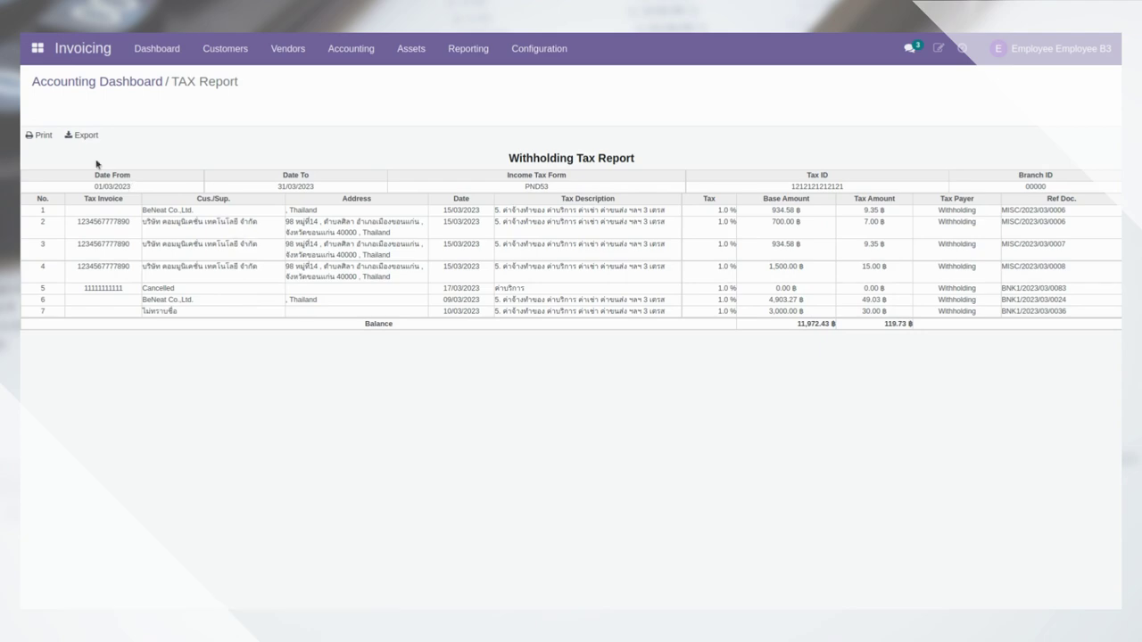
left_click(44, 135)
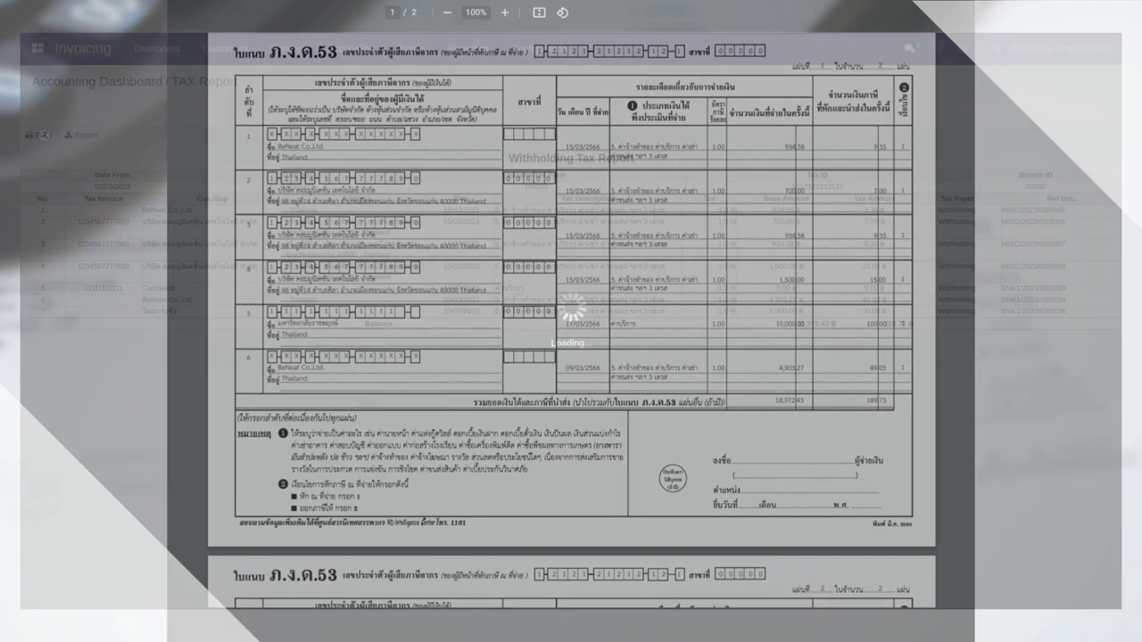
Generate the on-screen General Ledger report for Mar 23 with all posted entries, leaving the account filters empty
scroll(571, 322, "down", 5)
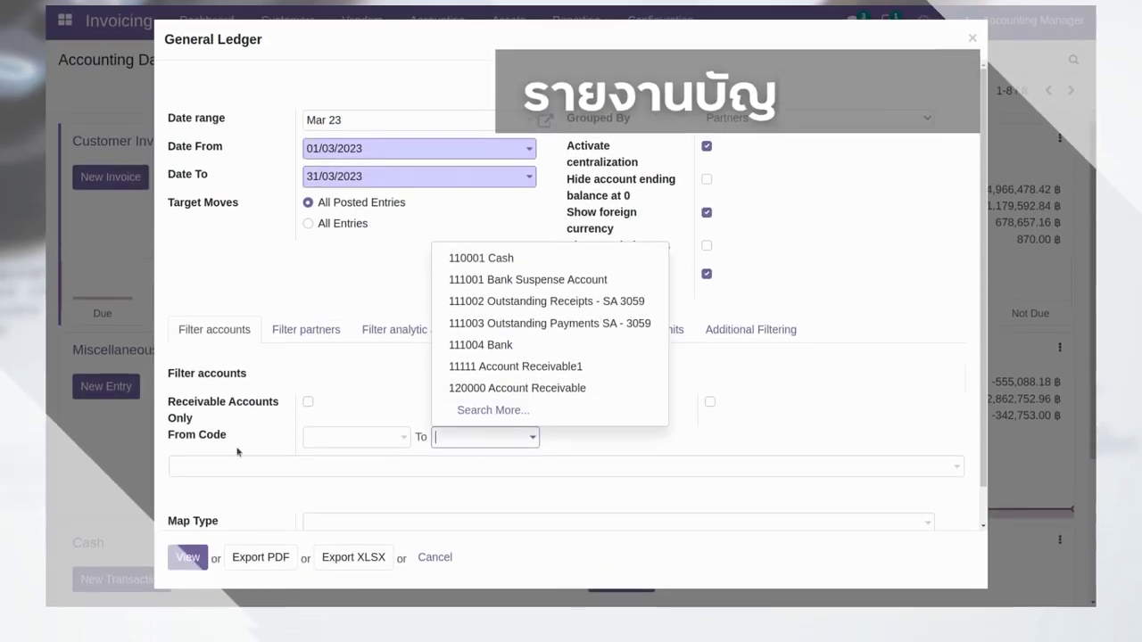
left_click(240, 482)
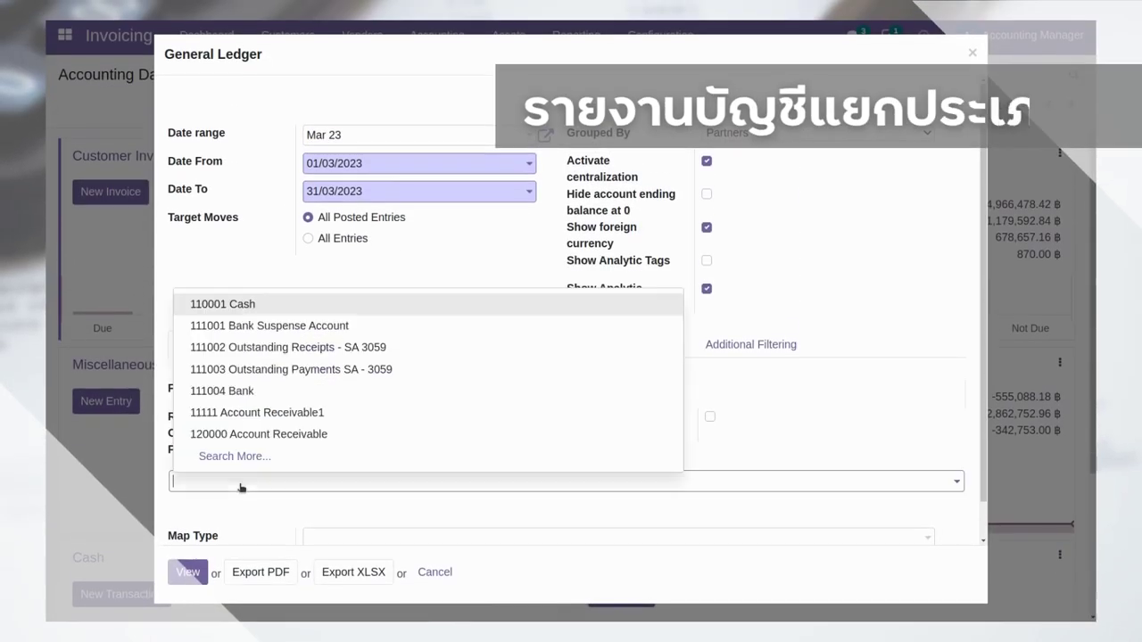
scroll(248, 510, "down", 1)
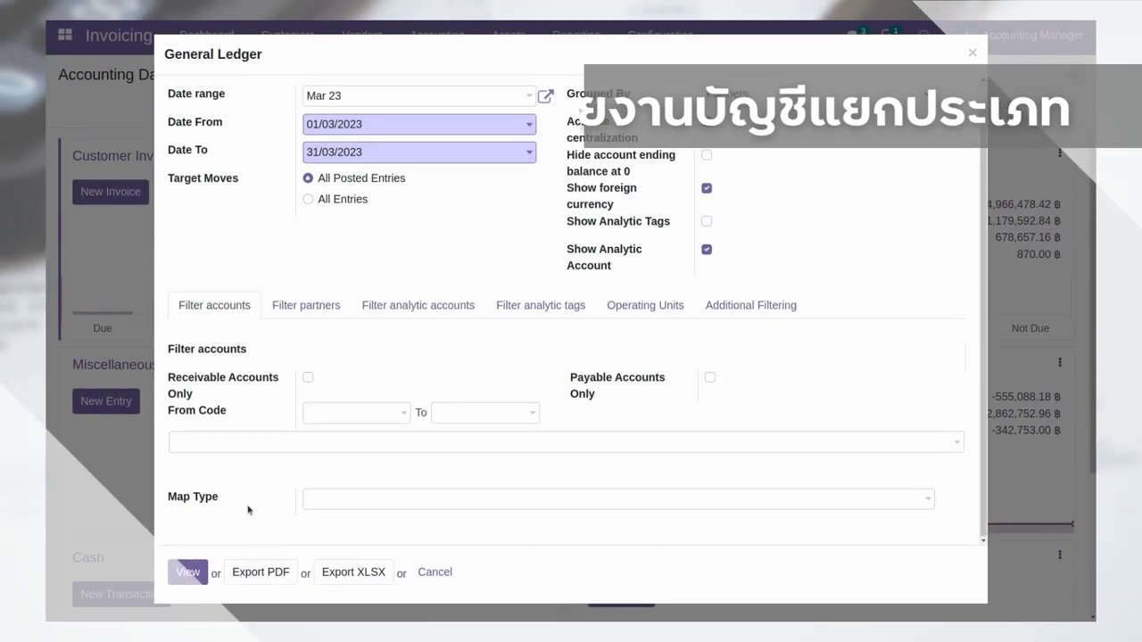
left_click(187, 572)
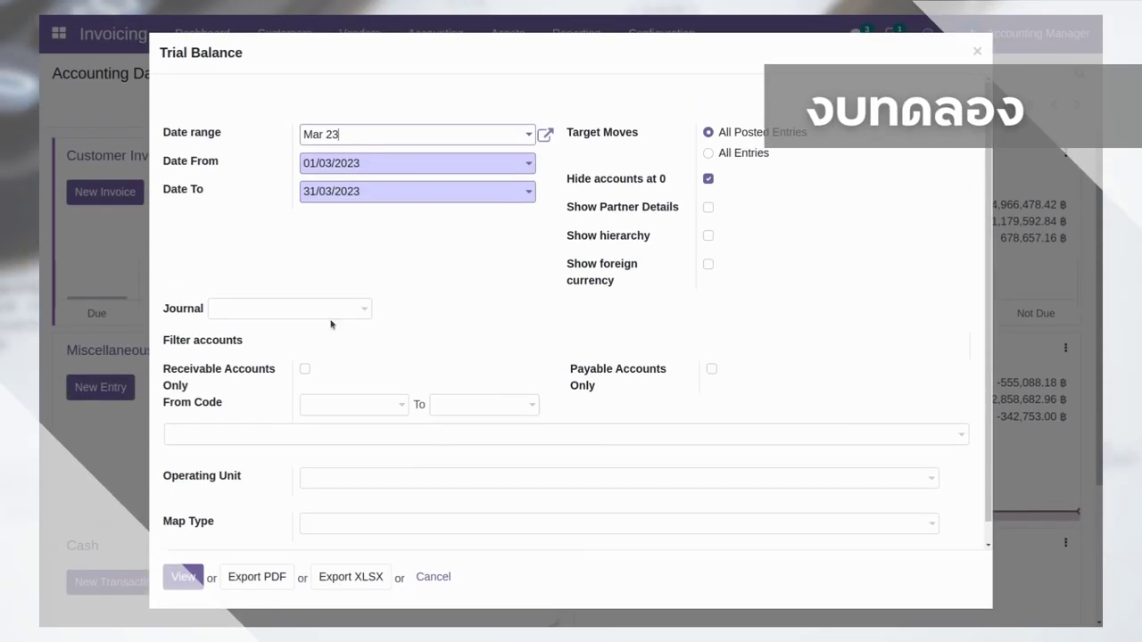
Examine the journal and account filter choices for the Mar 23 Trial Balance report
left_click(312, 313)
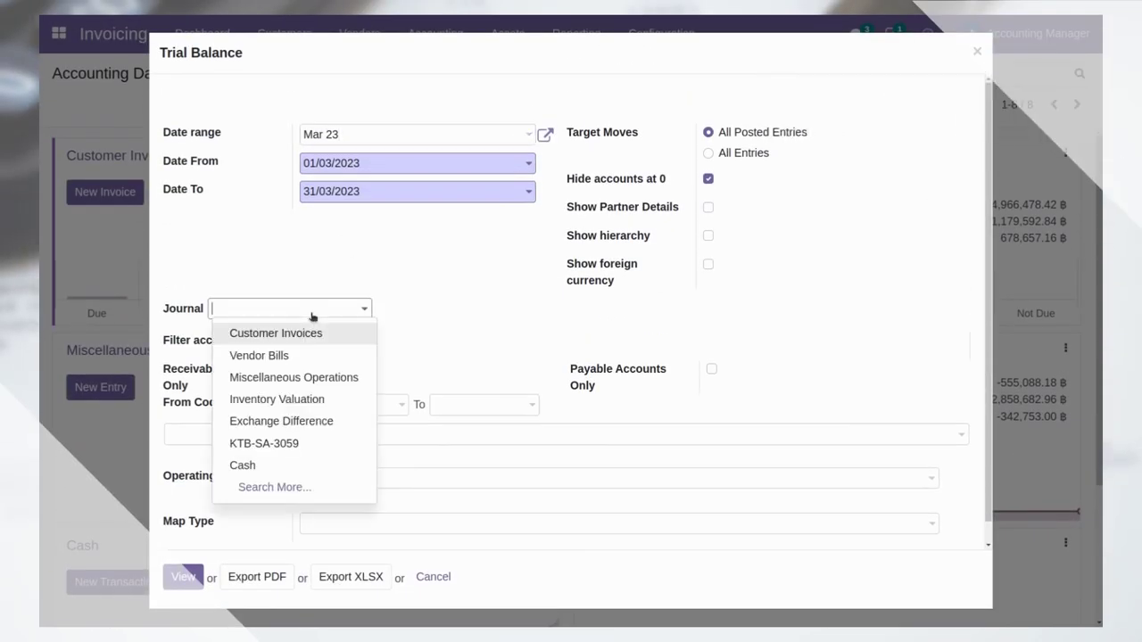
left_click(313, 314)
scroll(401, 369, "down", 1)
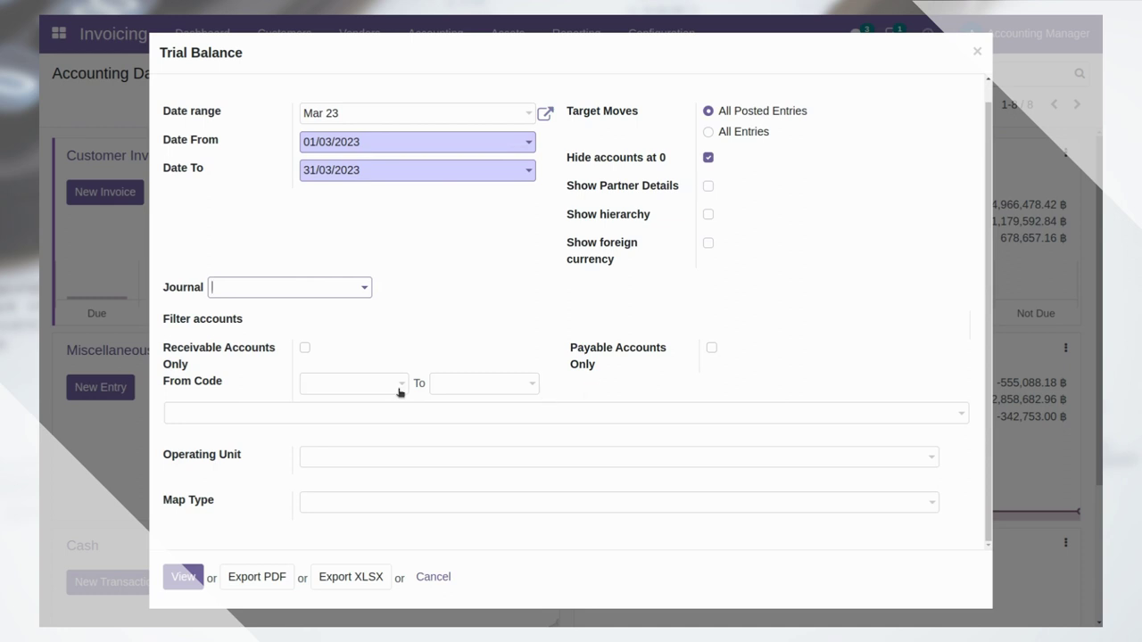
left_click(327, 417)
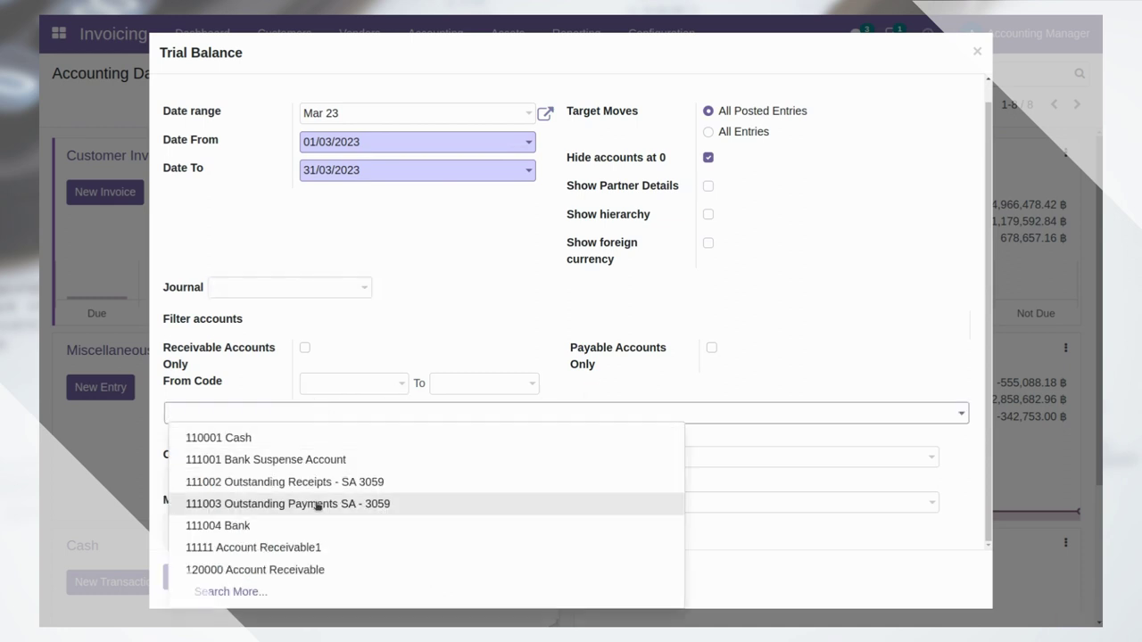